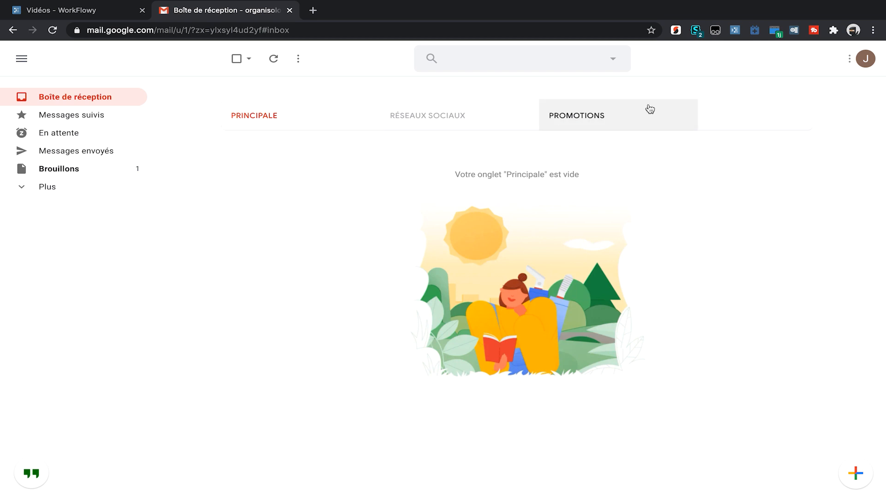
Turn off the Réseaux sociaux and Promotions categories in the inbox settings and save the changes.
left_click(816, 58)
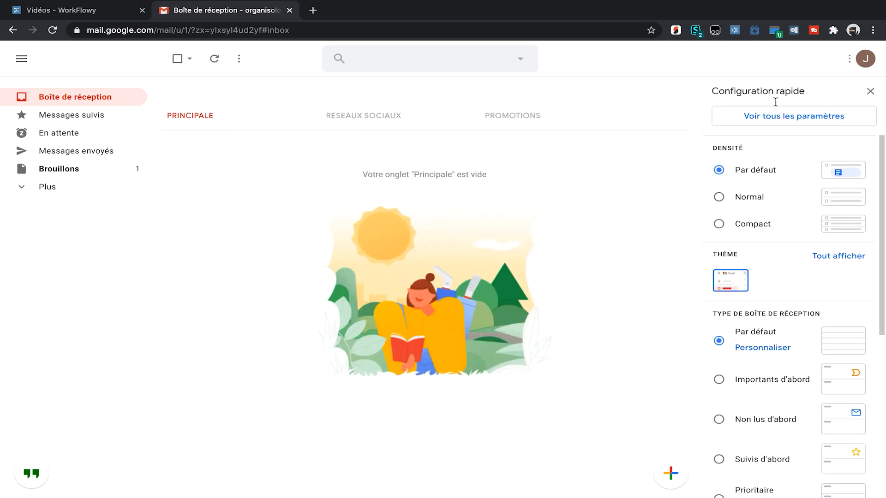
left_click(765, 123)
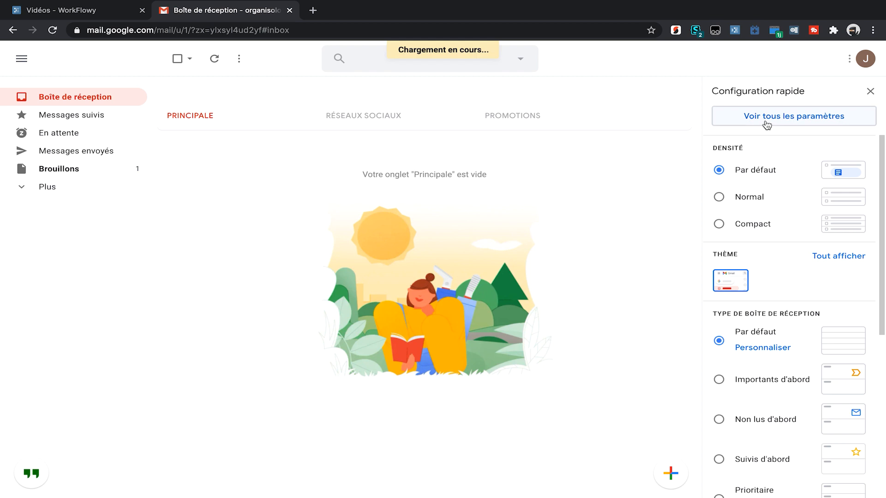
left_click(46, 172)
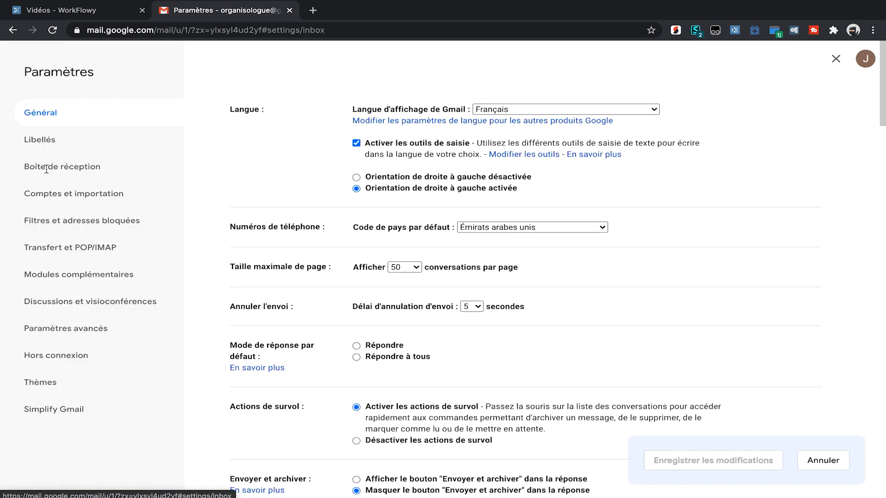
left_click(379, 174)
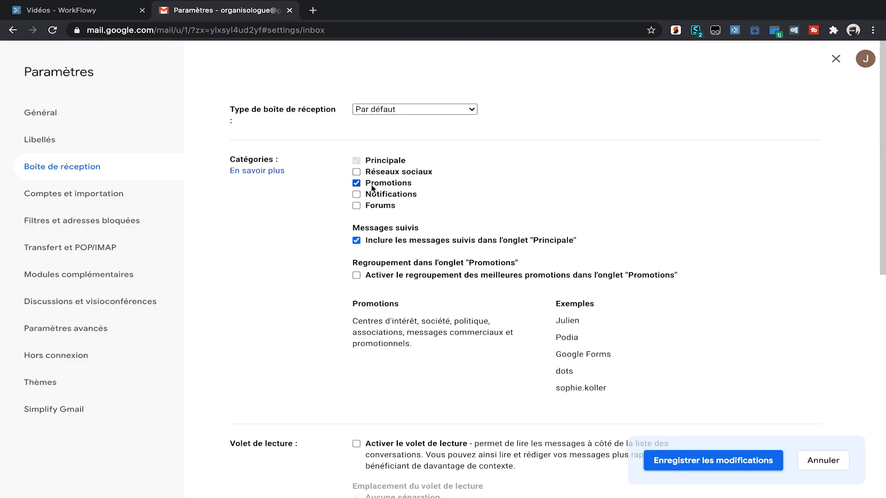
left_click(379, 183)
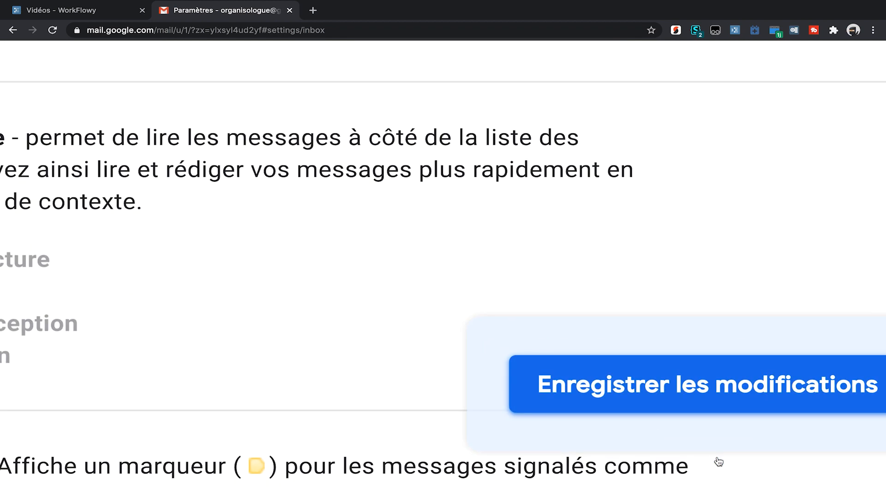
left_click(712, 389)
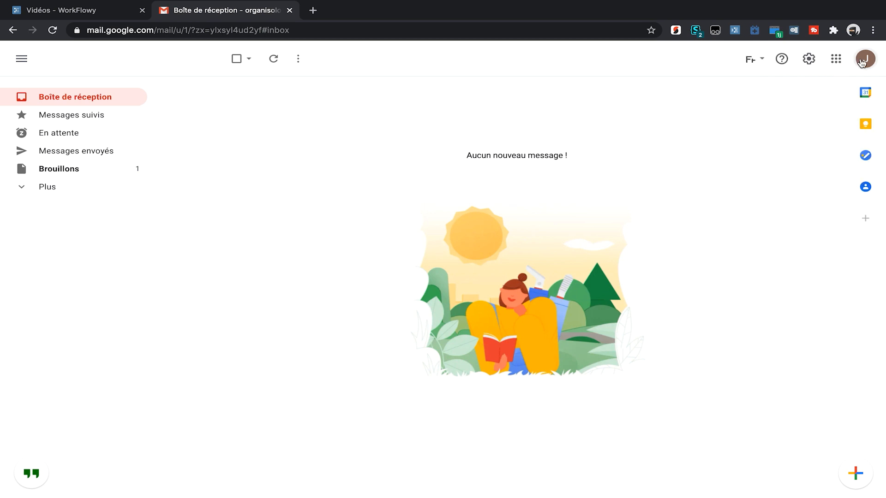
Move the yellow star from the used to the unused custom follow icons in the general settings and save the changes.
left_click(808, 58)
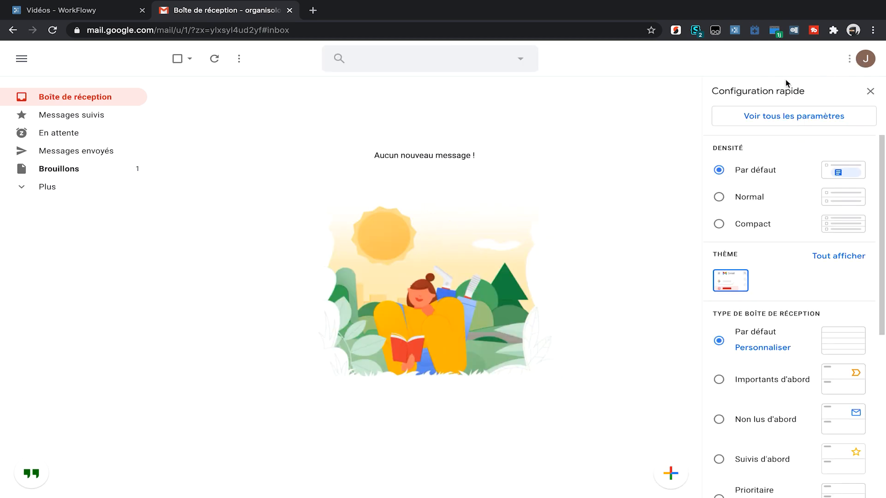
left_click(763, 111)
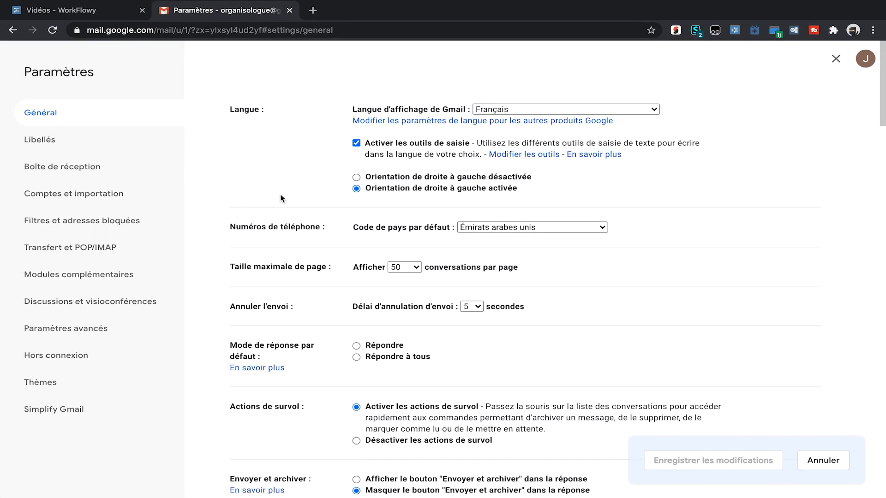
scroll(402, 258, "down", 10)
scroll(402, 258, "up", 9)
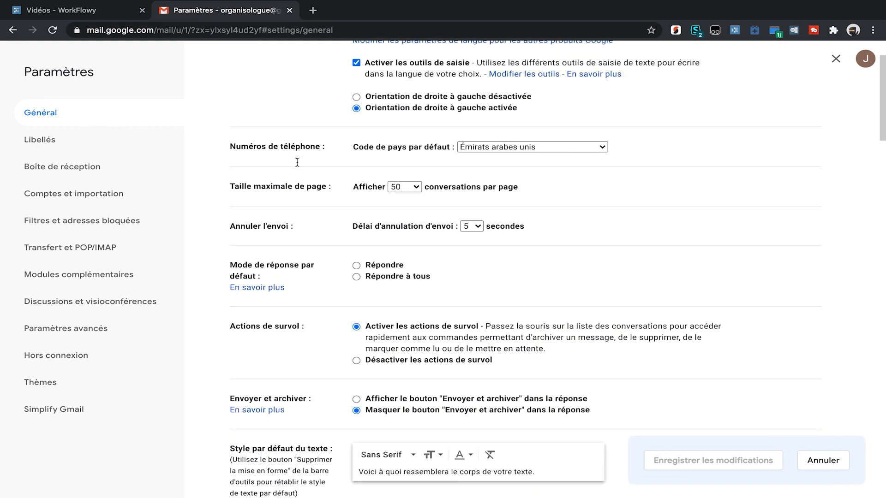
scroll(413, 259, "down", 20)
scroll(413, 263, "up", 5)
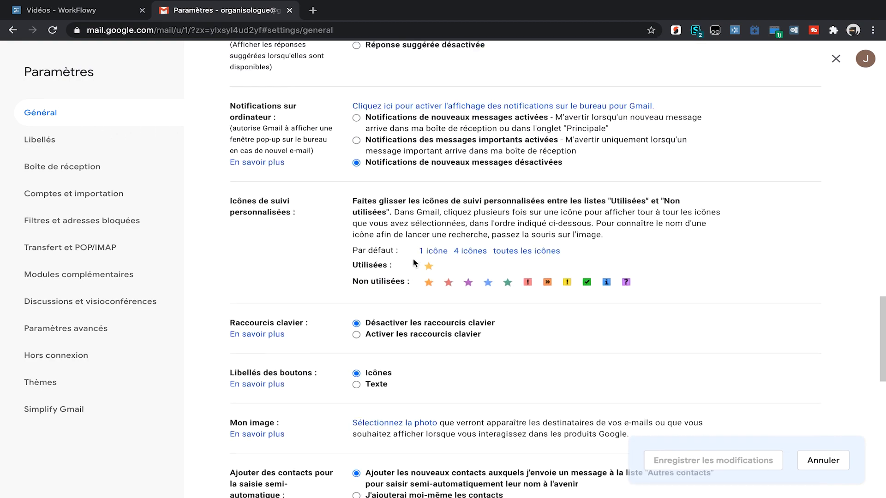
scroll(443, 263, "up", 5)
left_click_drag(416, 288, 441, 322)
scroll(441, 323, "down", 5)
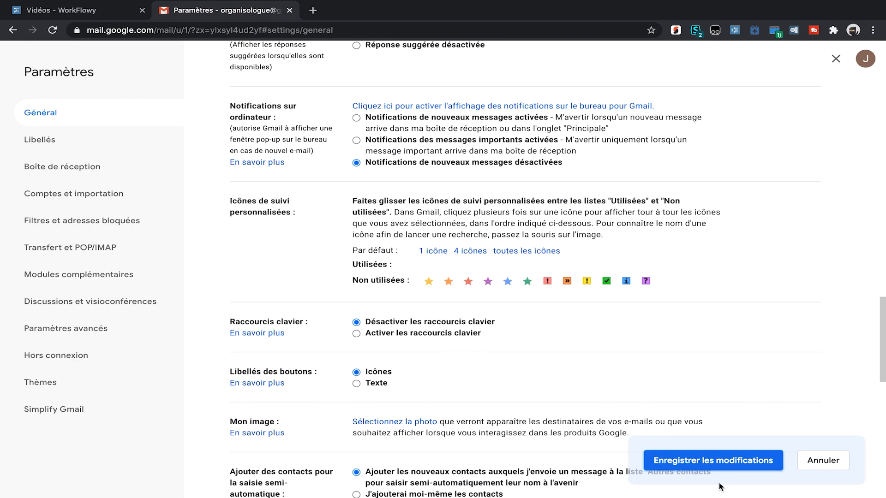
left_click(712, 461)
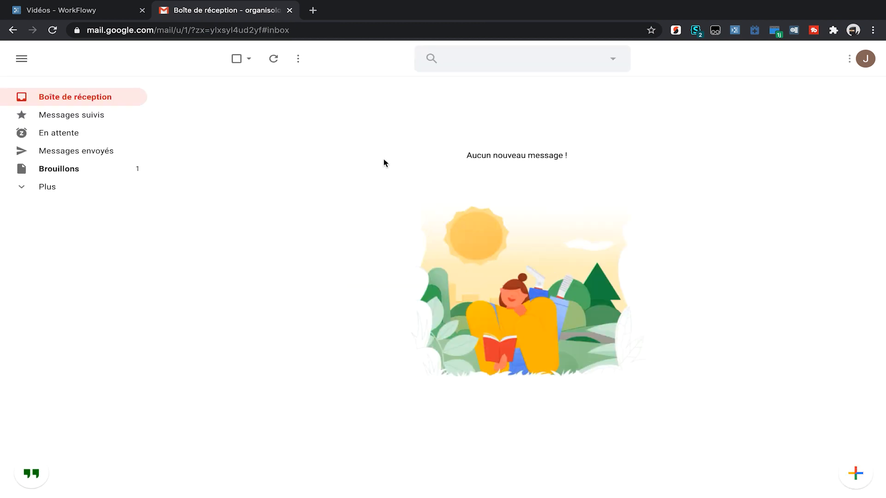
Try desktop notifications for important messages only in the general settings, reselect the disabled option, and leave without saving.
left_click(812, 59)
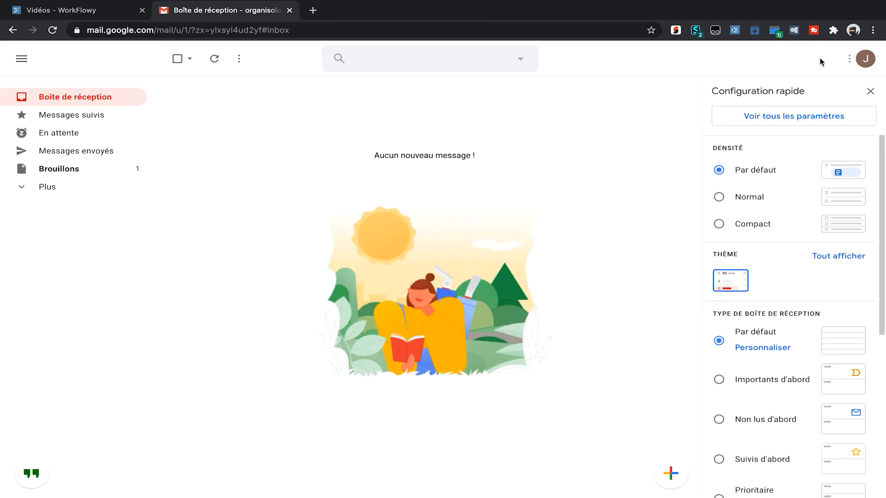
left_click(801, 115)
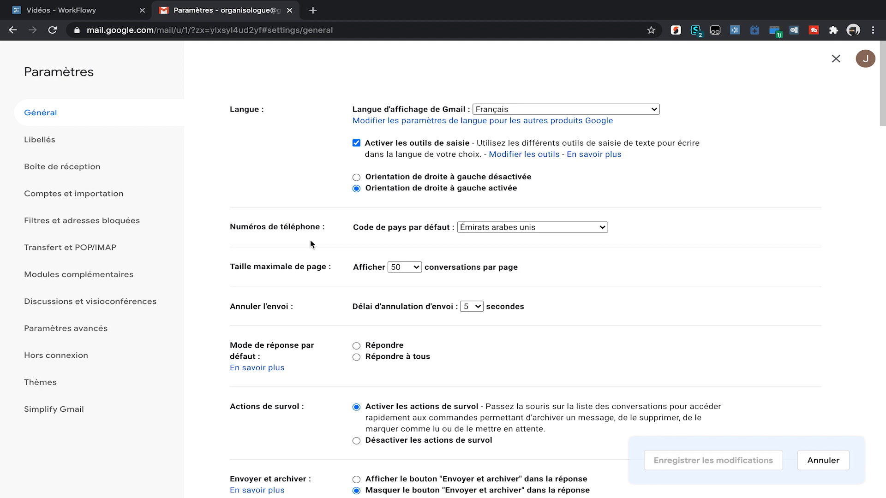
scroll(310, 241, "down", 20)
scroll(310, 241, "up", 19)
scroll(349, 196, "down", 20)
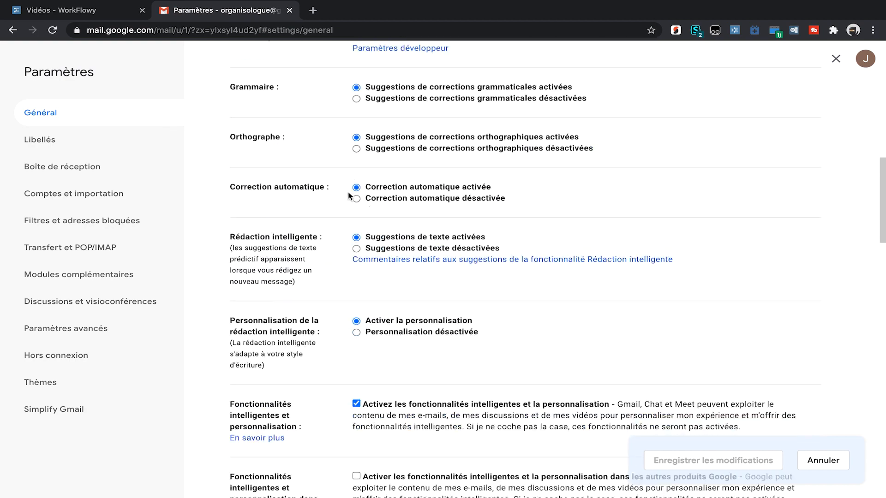
scroll(349, 196, "up", 4)
scroll(350, 194, "up", 5)
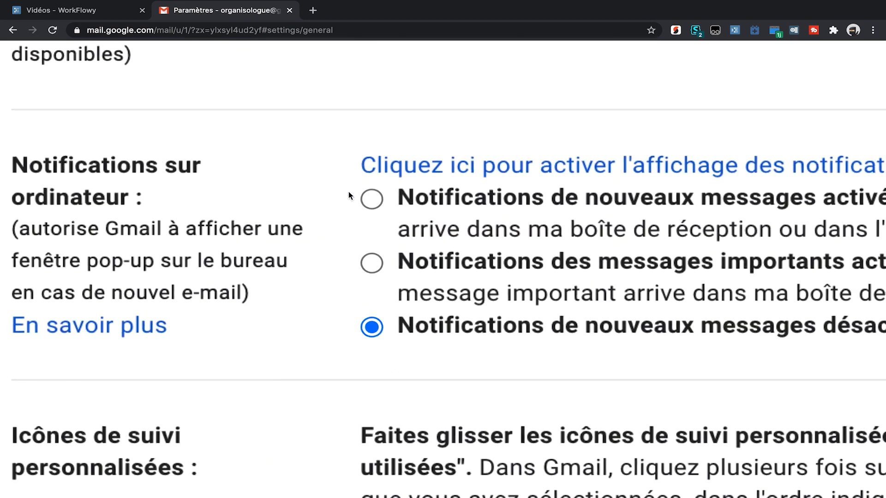
scroll(75, 182, "down", 5)
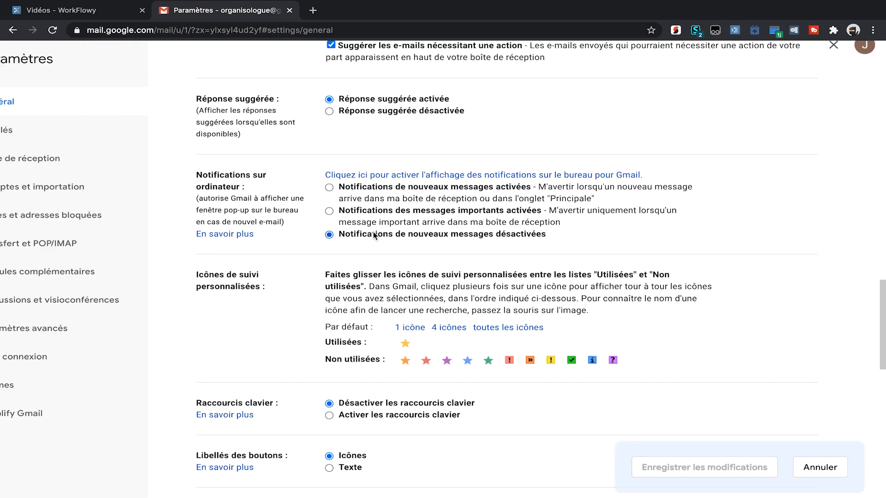
left_click(429, 210)
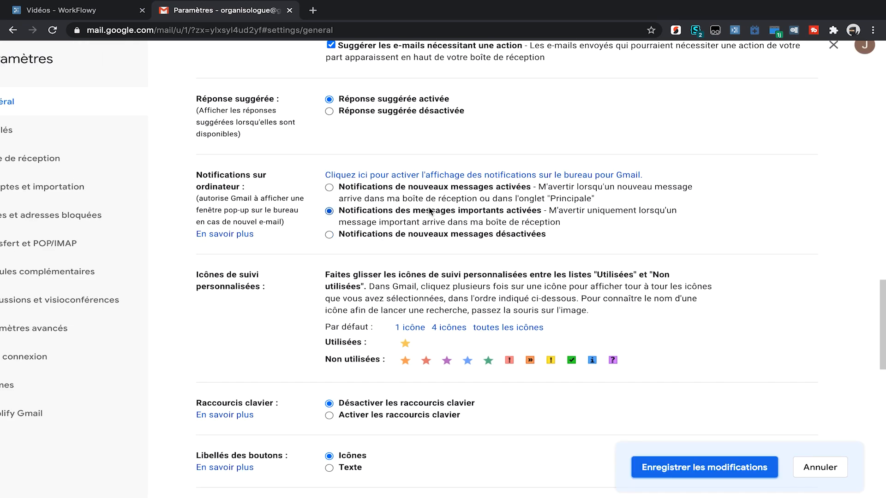
left_click(423, 235)
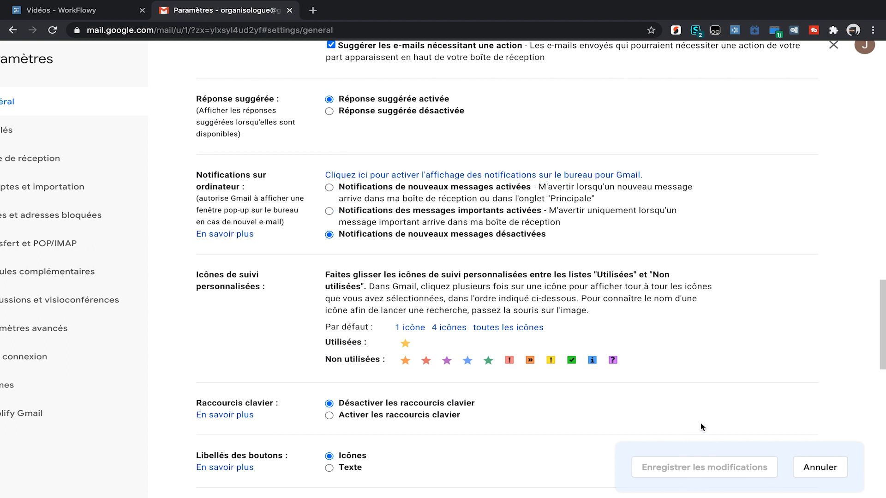
left_click(822, 461)
Switch to Cold Turkey Blocker and display its list of blocks.
mouse_move(513, 6)
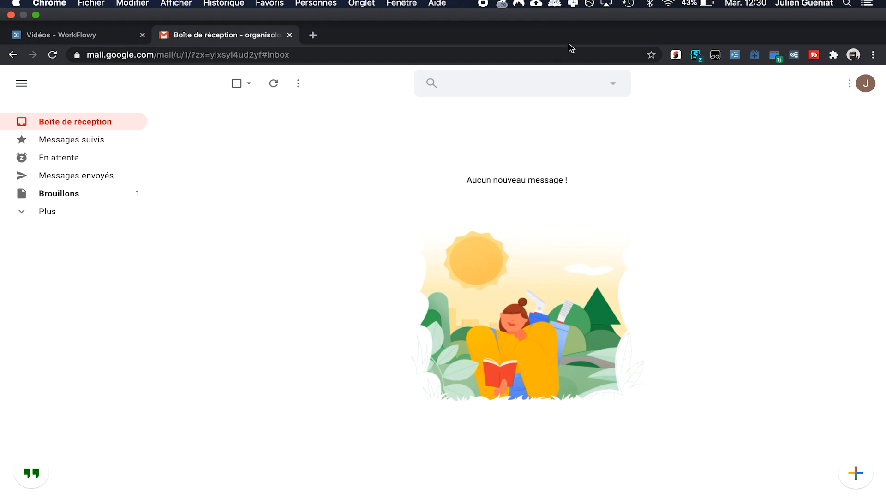
left_click(554, 5)
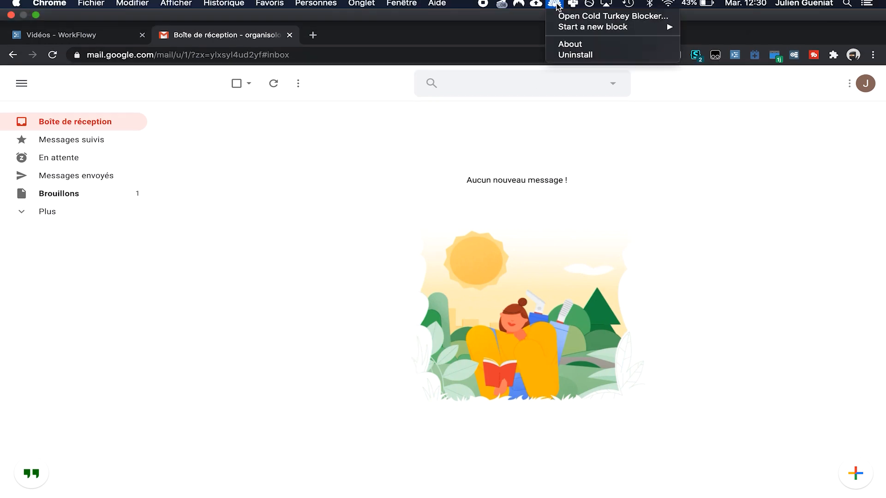
left_click(568, 17)
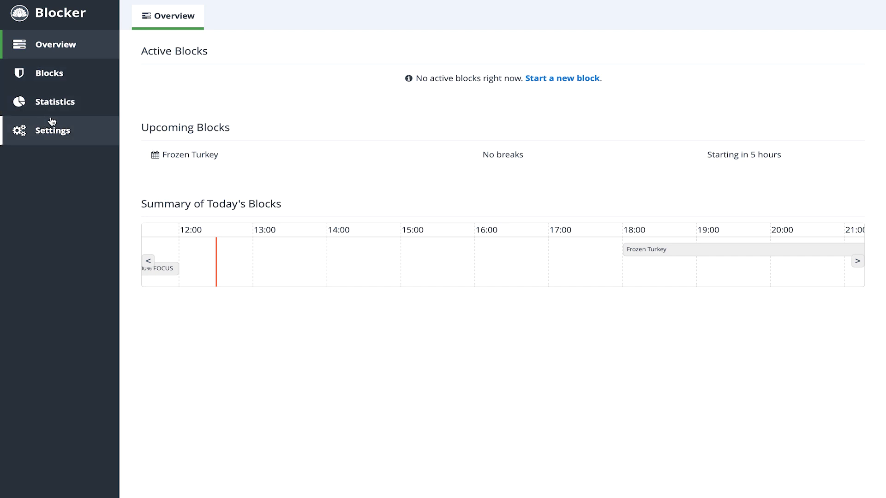
left_click(77, 81)
Examine the weekly schedule of the 200% FOCUS block and close it without saving.
mouse_move(169, 147)
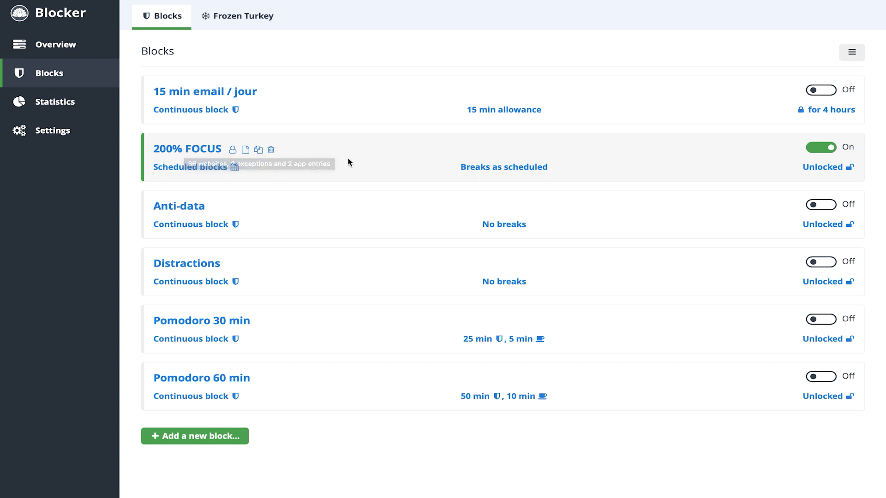
left_click(232, 168)
scroll(226, 198, "down", 3)
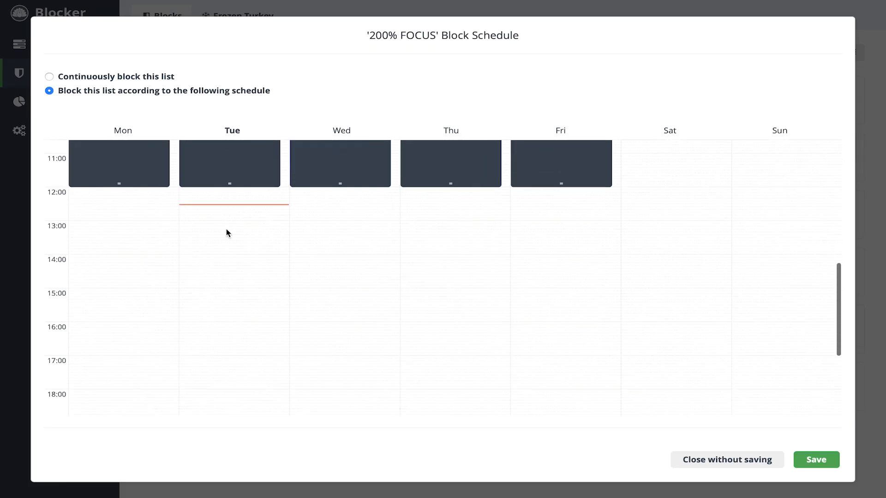
scroll(226, 229, "up", 4)
scroll(226, 229, "up", 2)
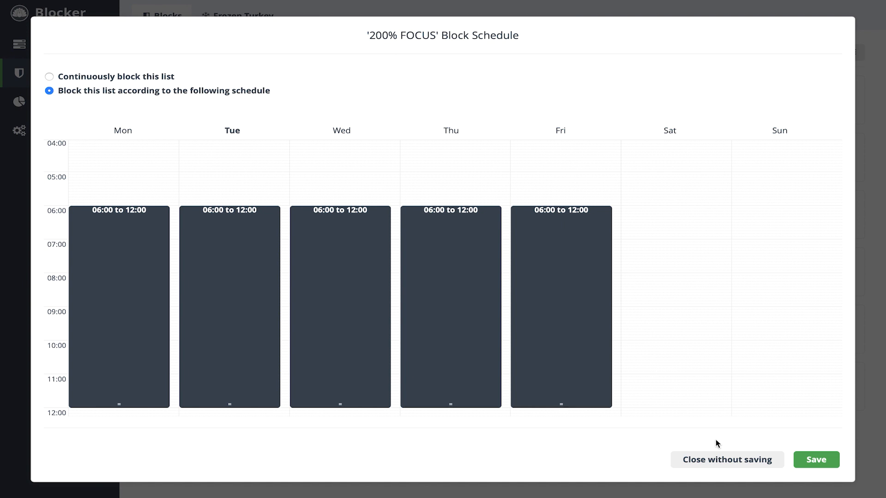
left_click(769, 459)
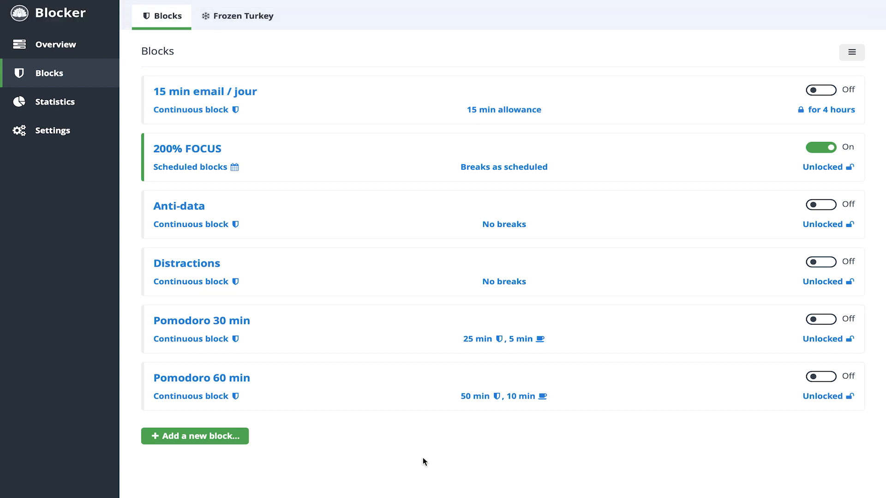
Switch back to Gmail in Chrome, examine the suggested-reply and desktop notification options in the general settings, and leave without saving.
mouse_move(551, 482)
mouse_move(350, 480)
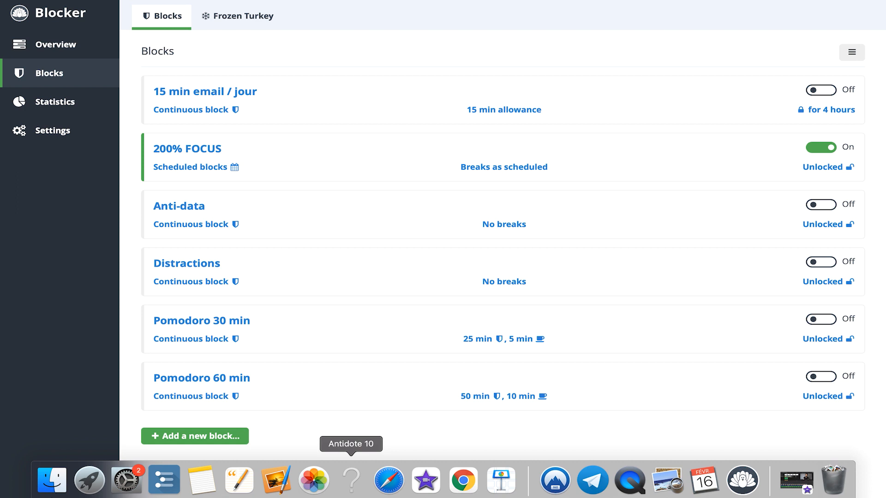
mouse_move(424, 494)
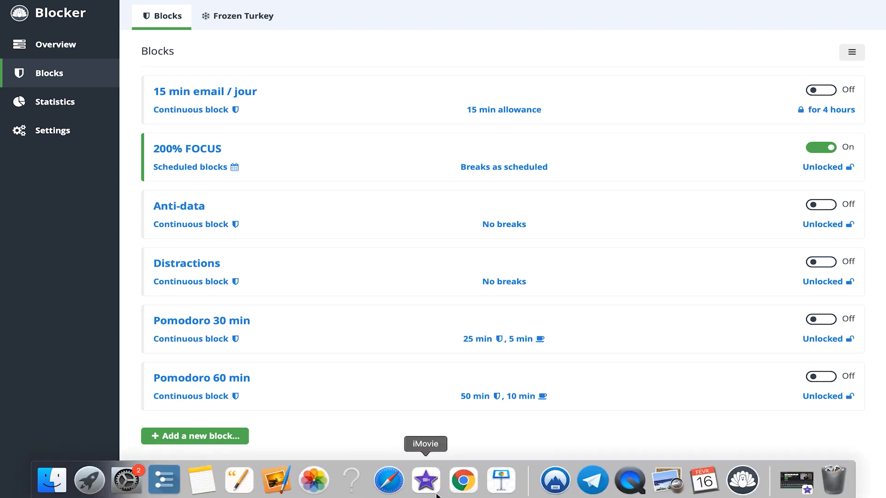
left_click(462, 489)
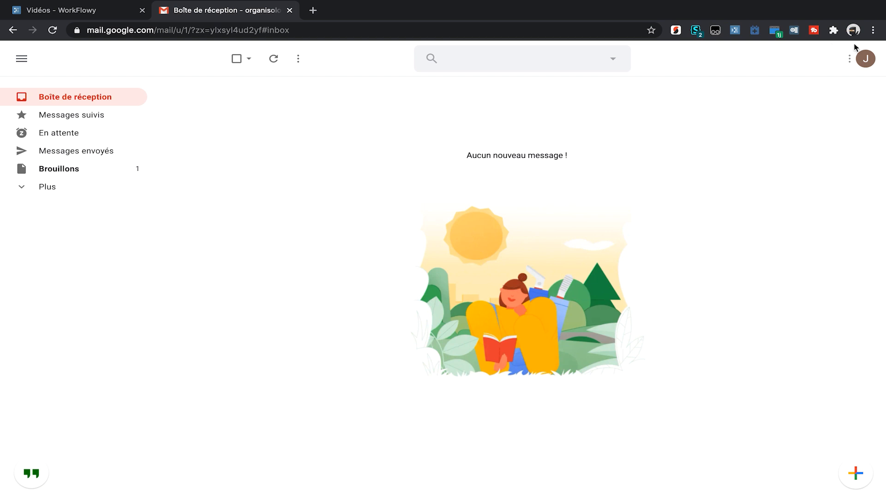
left_click(809, 58)
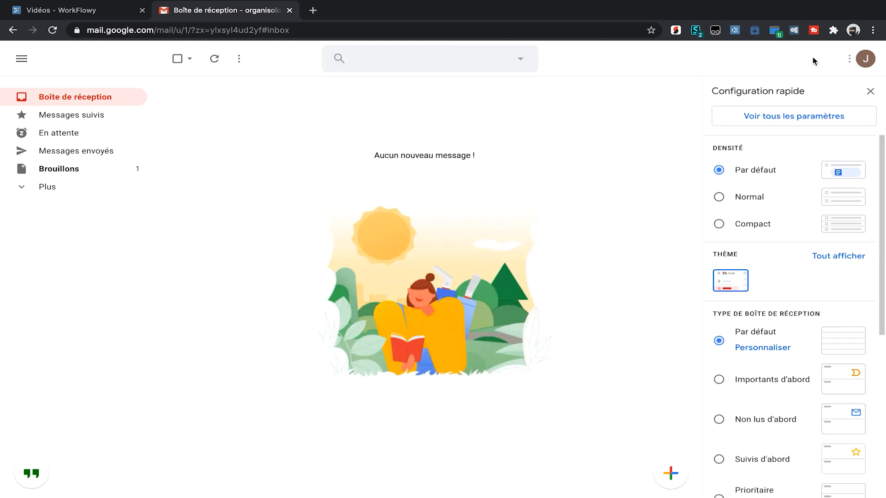
left_click(765, 122)
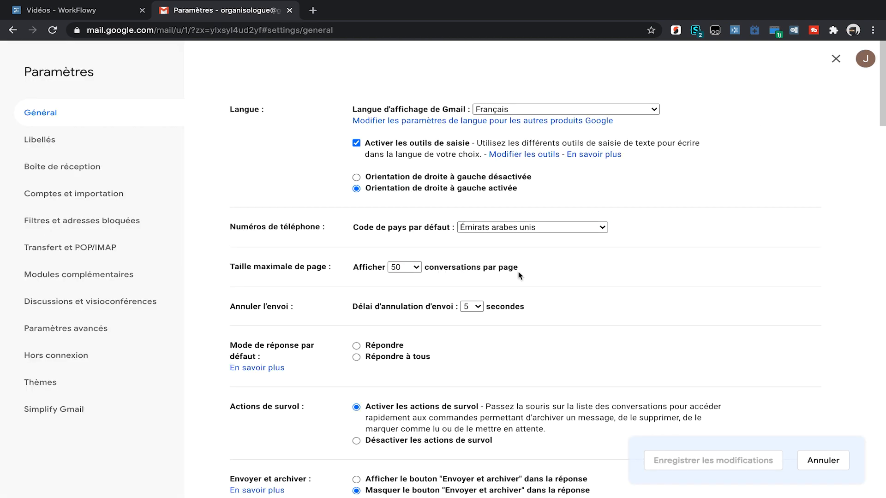
scroll(518, 275, "down", 4)
scroll(519, 275, "down", 15)
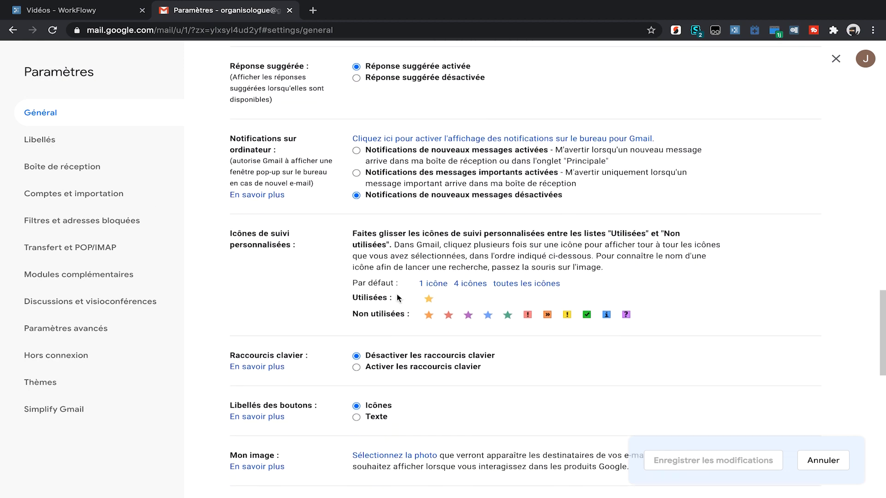
scroll(397, 297, "up", 2)
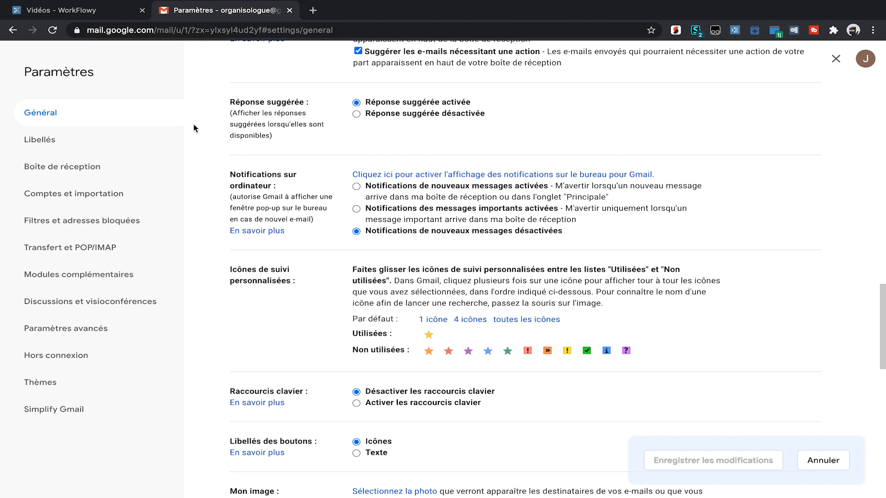
left_click(821, 462)
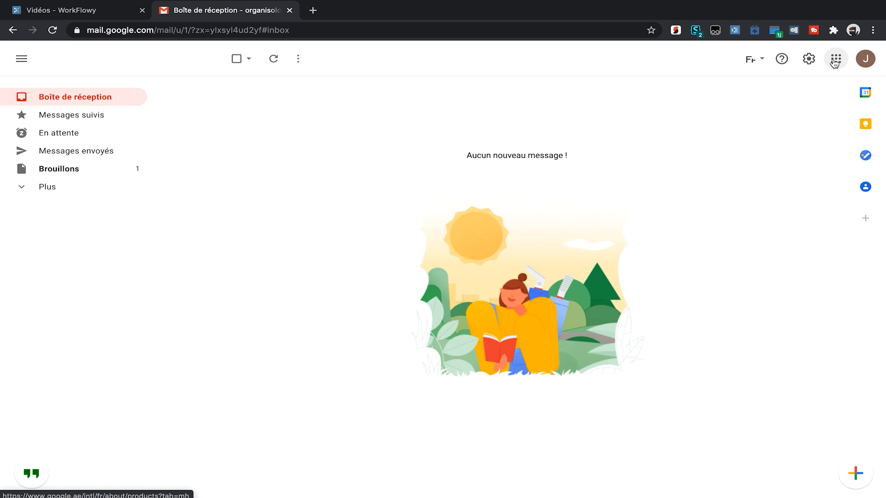
Check the label visibility settings, return to the inbox and examine the labels displayed in the sidebar.
left_click(809, 58)
left_click(761, 116)
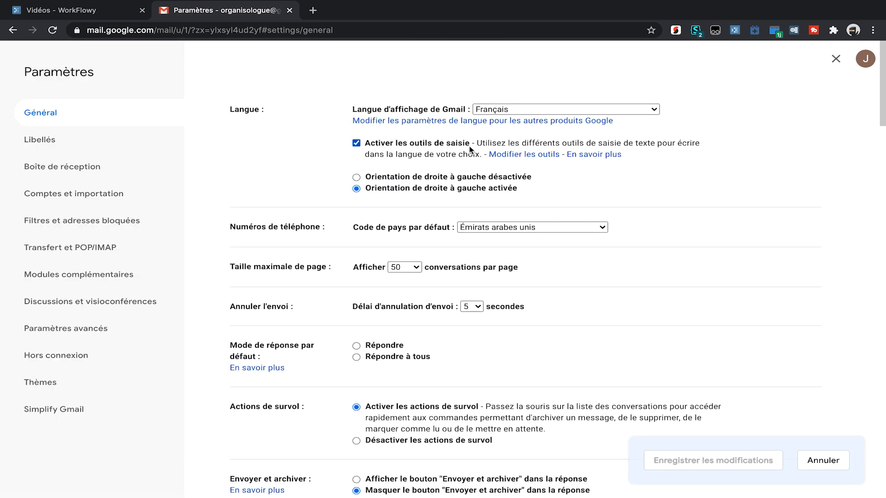
left_click(57, 147)
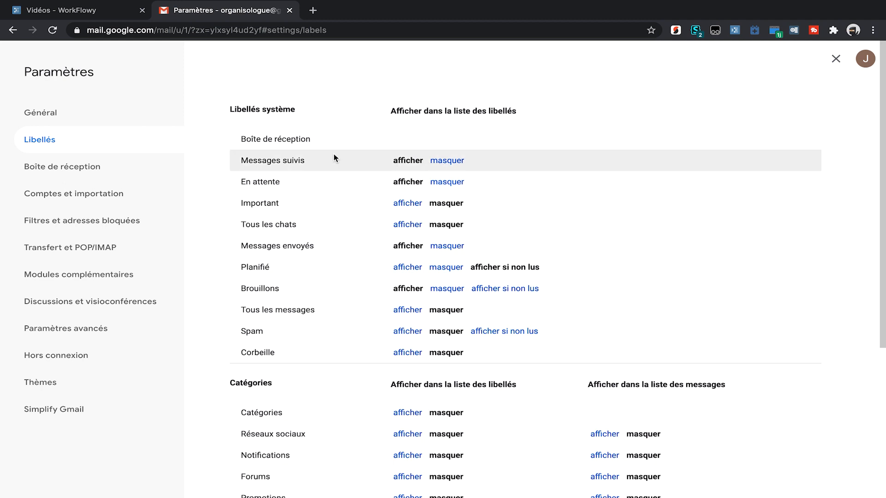
left_click(835, 59)
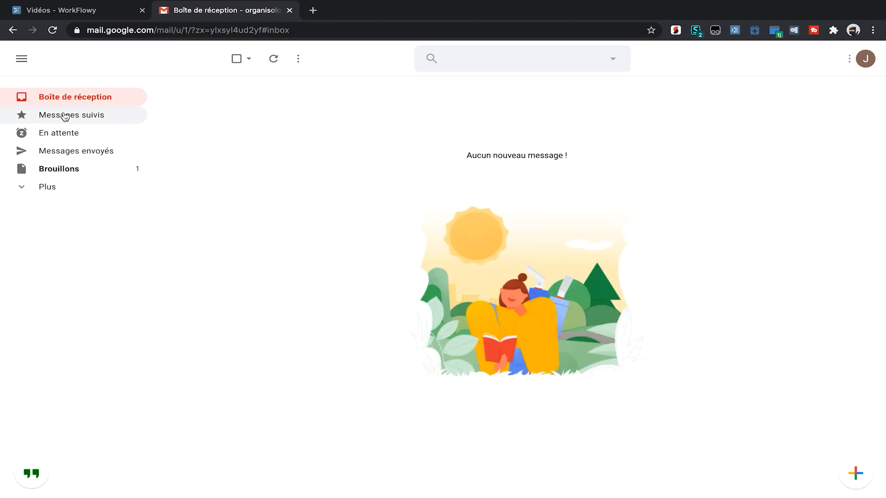
scroll(87, 165, "up", 5)
scroll(87, 165, "left", 2)
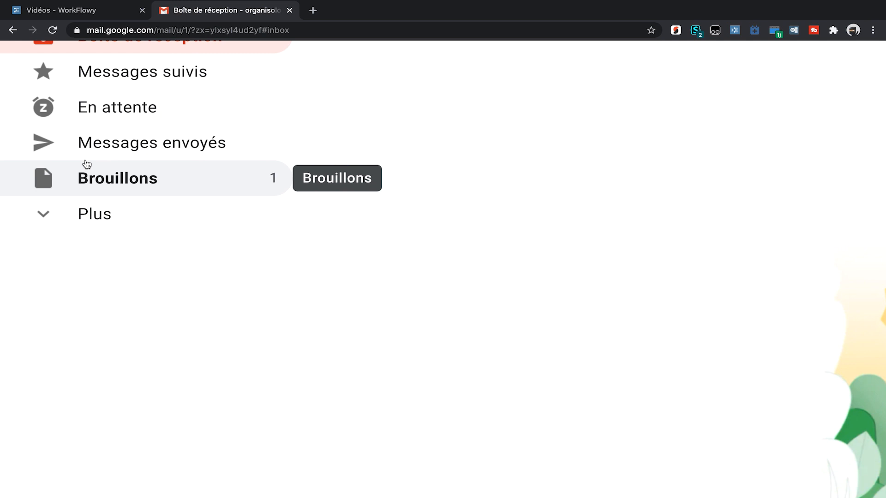
scroll(87, 164, "up", 2)
scroll(189, 251, "down", 5)
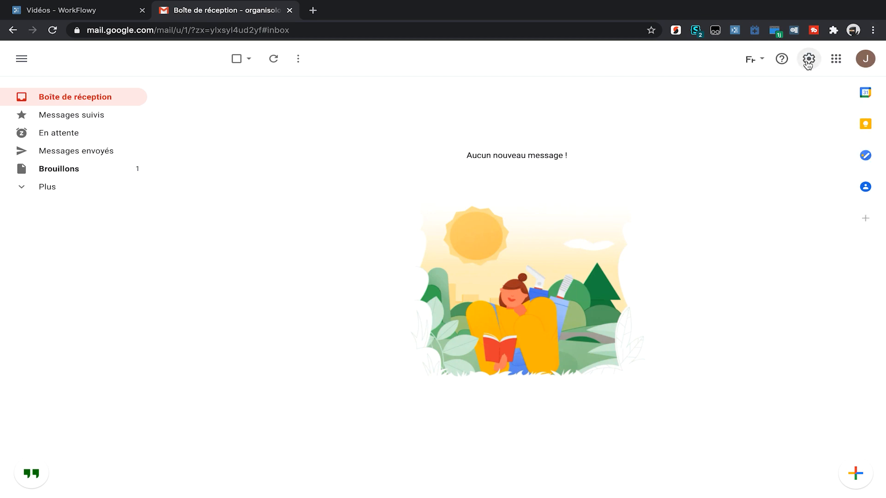
In the label settings, hide Messages suivis, En attente, Messages envoyés, Planifié and Brouillons from the label list.
left_click(808, 61)
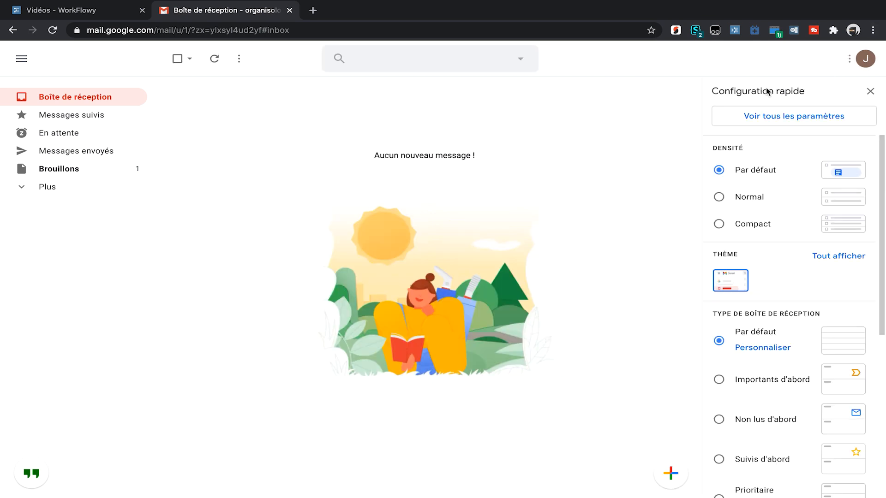
left_click(747, 119)
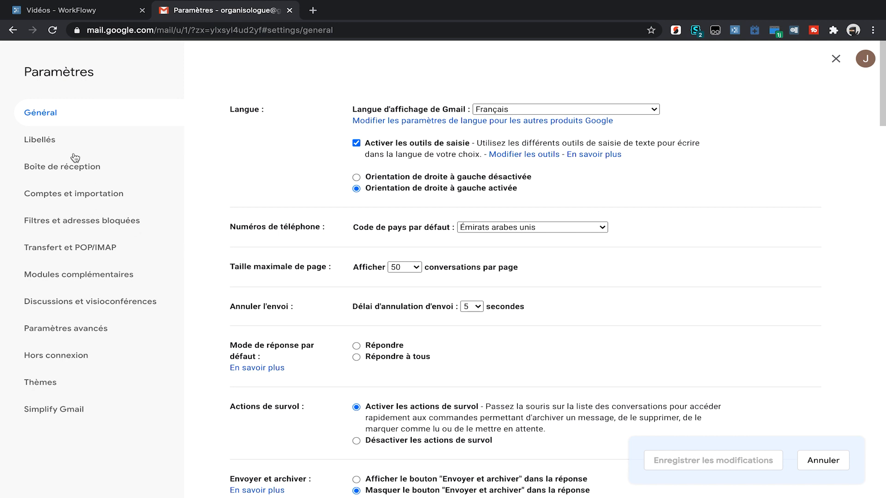
left_click(51, 143)
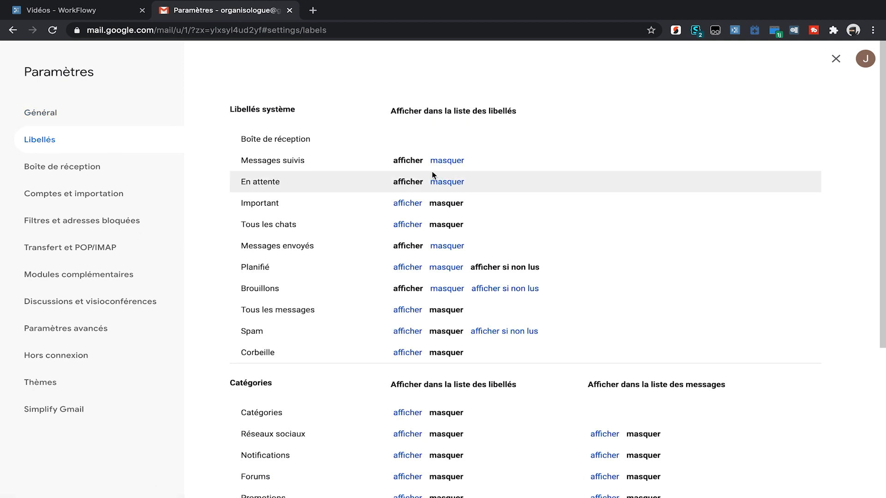
left_click(446, 161)
left_click(445, 185)
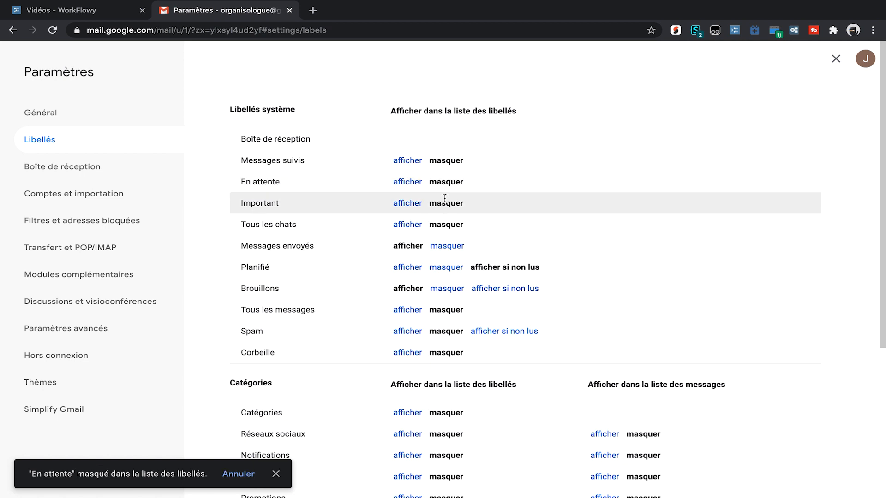
left_click(444, 248)
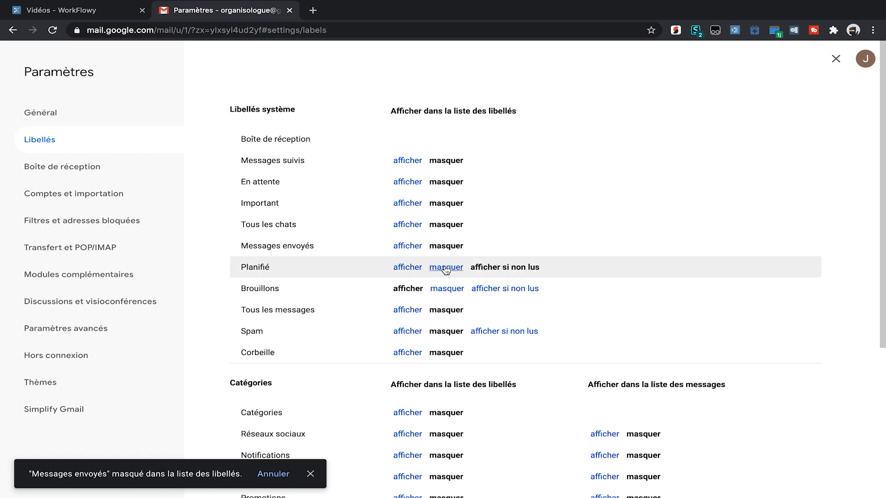
left_click(445, 268)
left_click(444, 288)
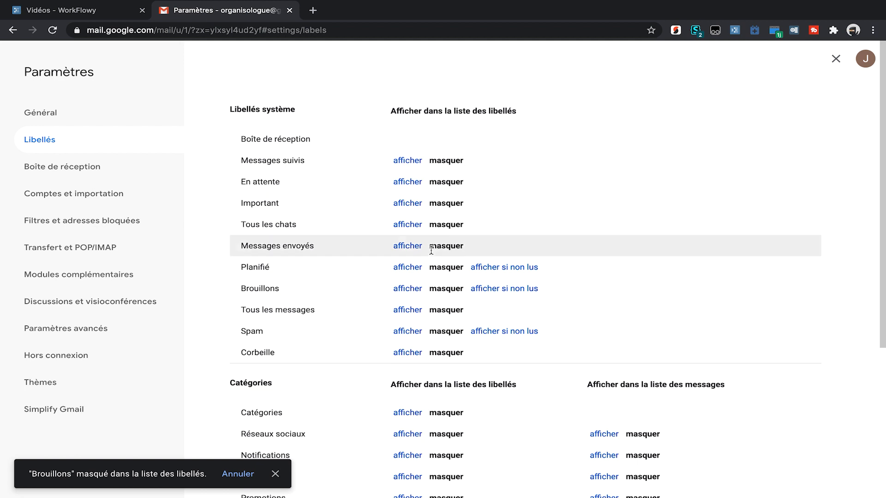
Show Tous les messages, Spam, Messages envoyés and Brouillons in the label list, and return to the inbox.
left_click(408, 311)
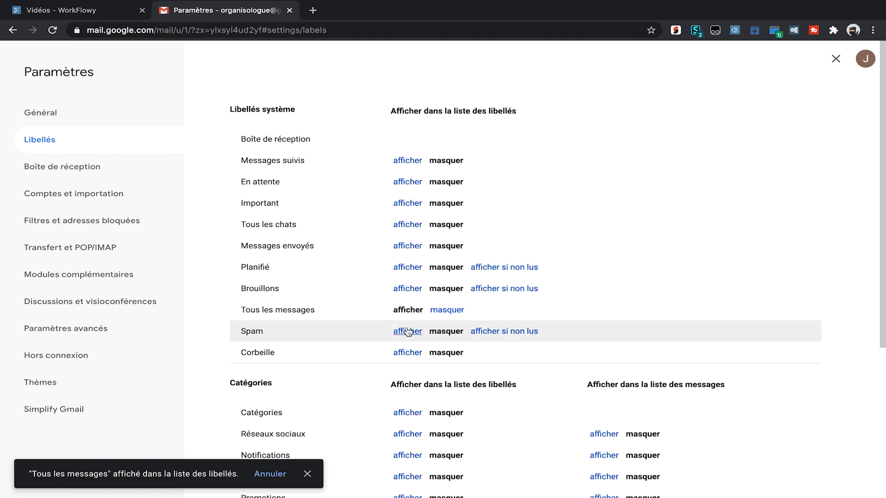
left_click(406, 330)
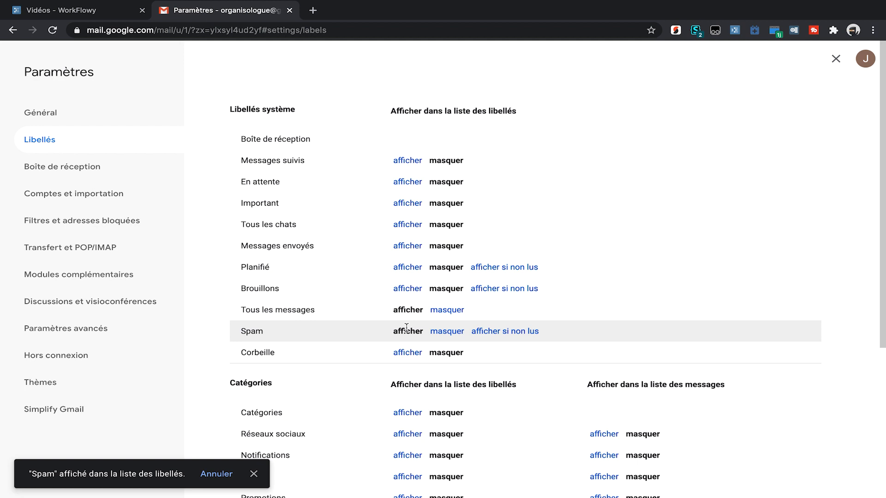
left_click(406, 250)
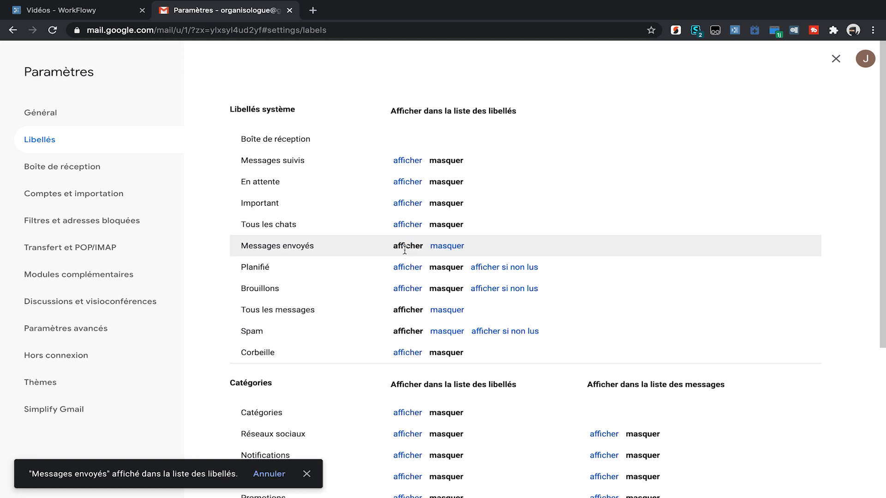
left_click(402, 287)
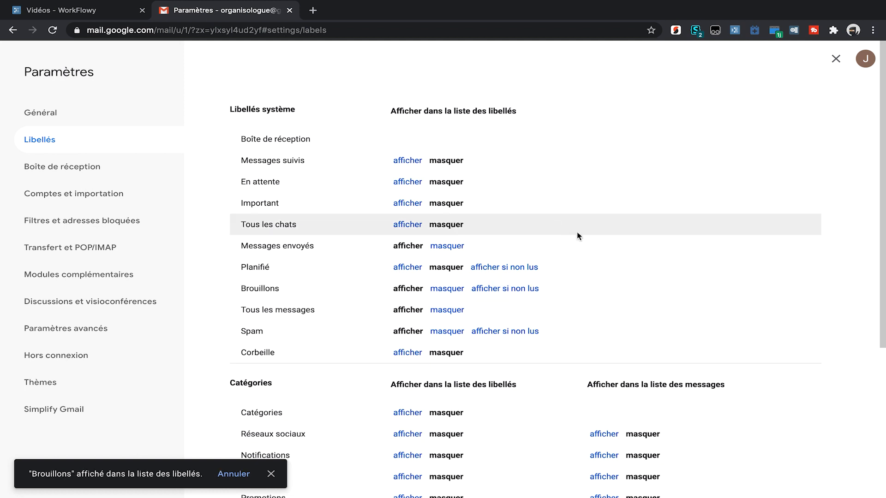
scroll(569, 231, "down", 5)
scroll(568, 232, "up", 5)
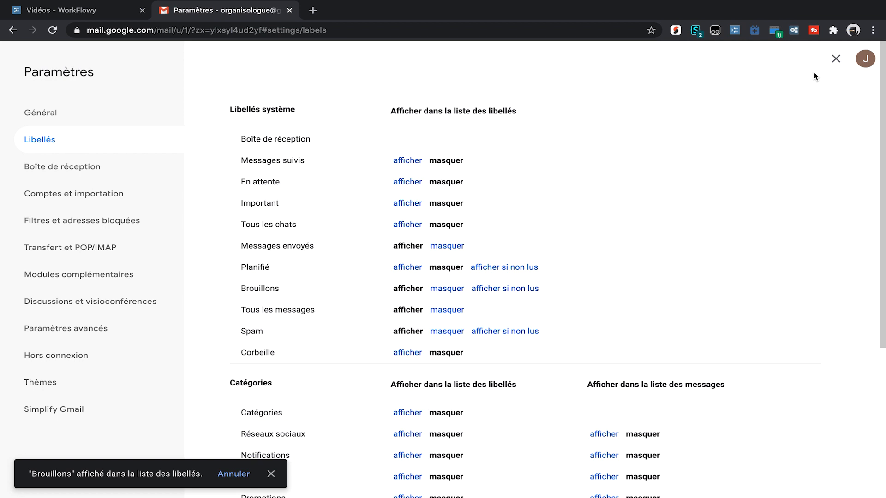
left_click(836, 59)
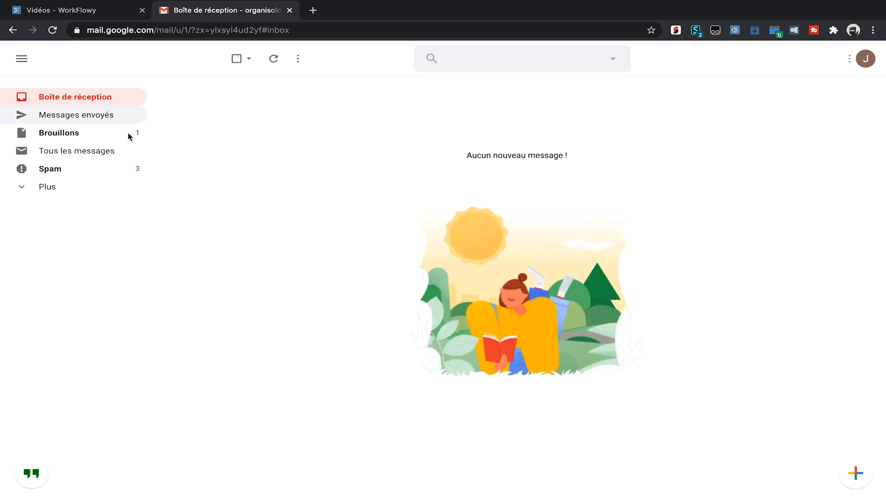
View the sent messages, drafts and spam folders from the simplified sidebar and return to the inbox.
left_click(91, 119)
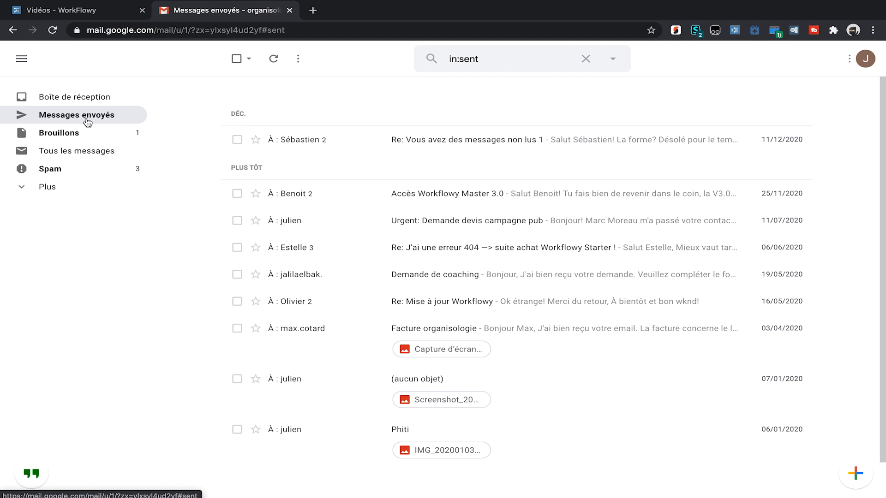
left_click(81, 132)
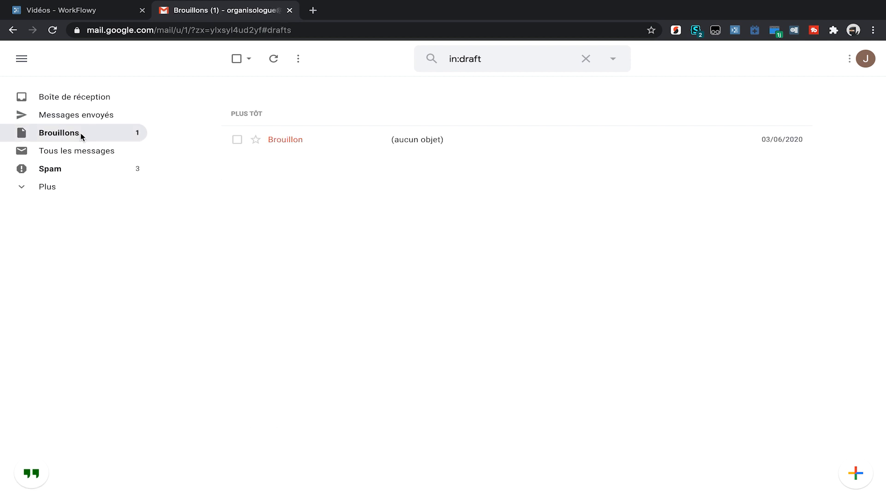
left_click(98, 98)
left_click(69, 168)
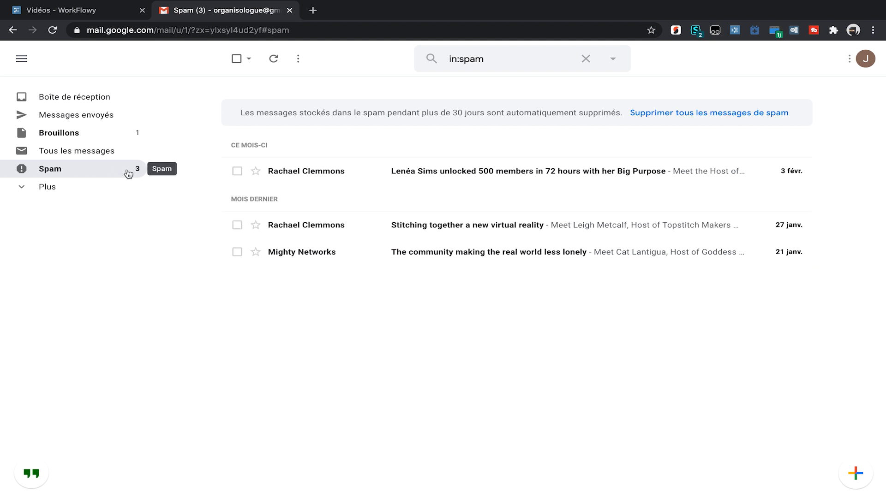
left_click(114, 103)
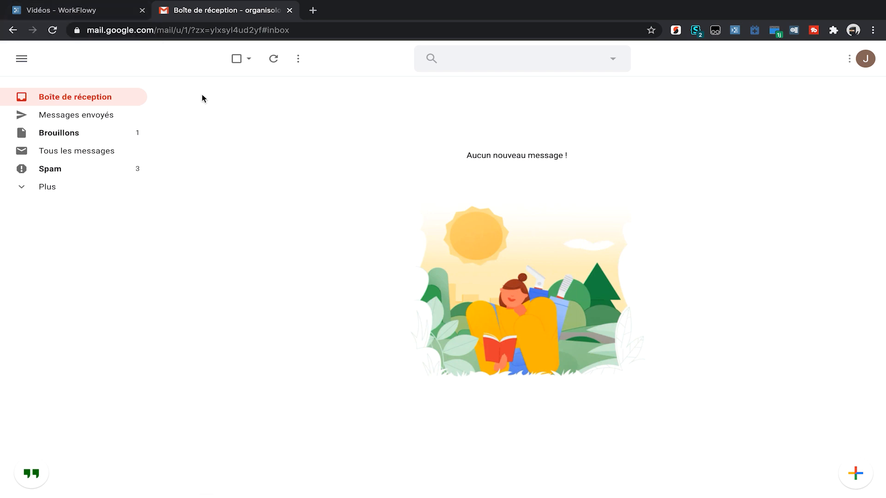
Switch to WorkFlowy, go to the "D'abord faire fonctionner, puis améliorer" home list and expand its Inbox.
left_click(88, 11)
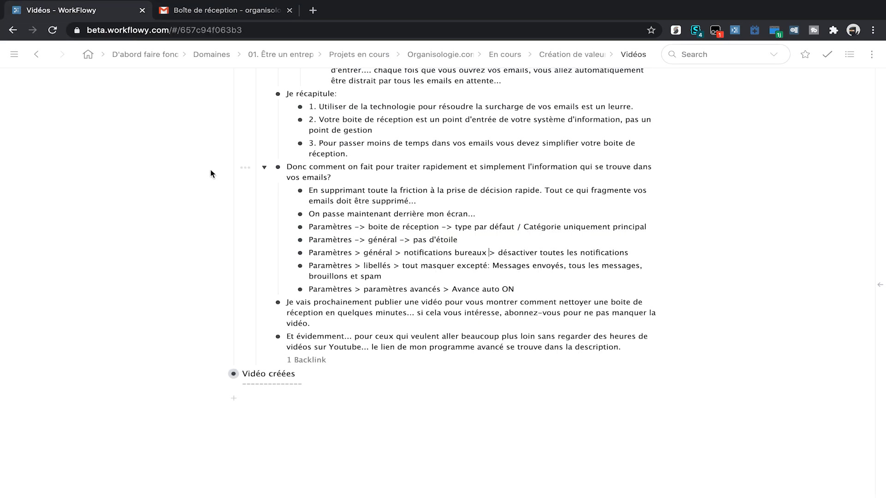
key("ctrl+space")
type("h")
key("Return")
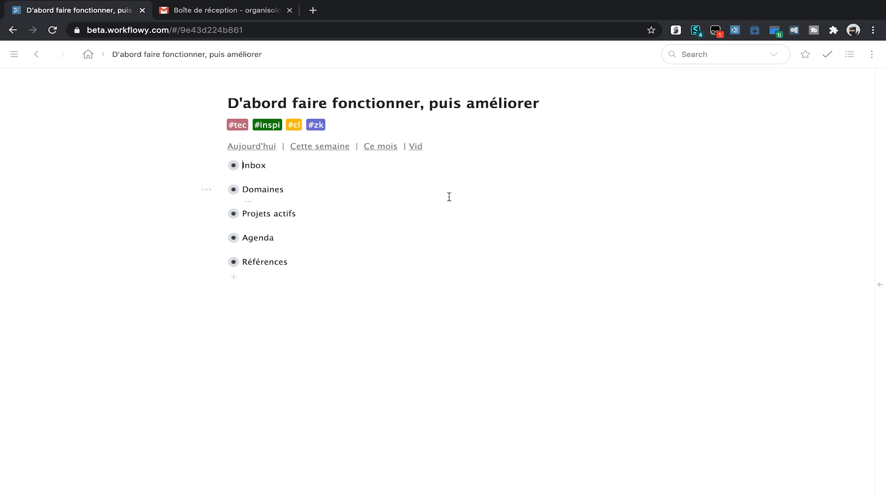
left_click(221, 165)
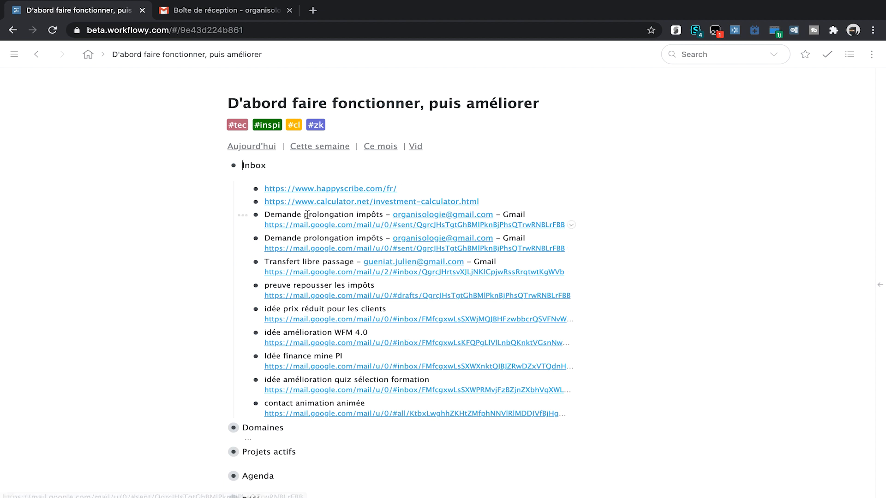
Examine the captured Inbox items that link to Gmail messages, such as "preuve repousser les impôts" and "Idée finance mine PI", and collapse the Inbox.
left_click(281, 216)
mouse_move(281, 216)
left_mouse_down()
mouse_move(381, 217)
mouse_move(286, 215)
left_mouse_up()
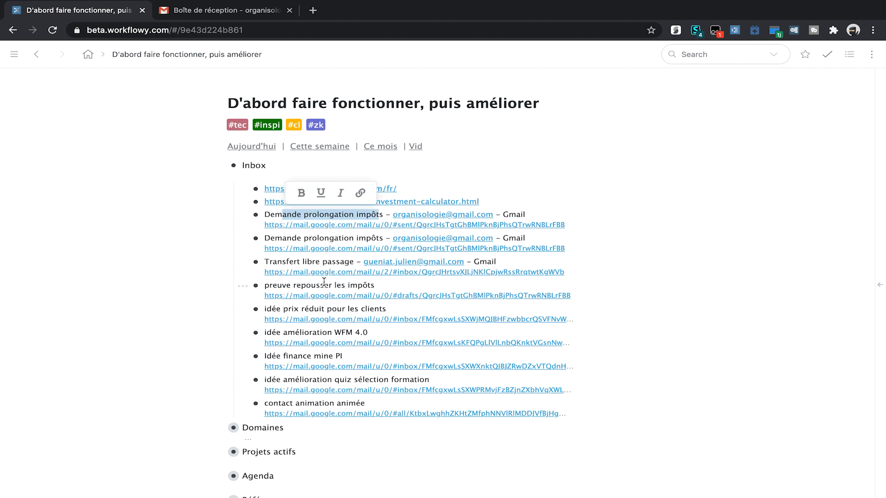
left_click_drag(381, 286, 294, 286)
left_click_drag(381, 332, 303, 332)
left_click_drag(352, 356, 283, 356)
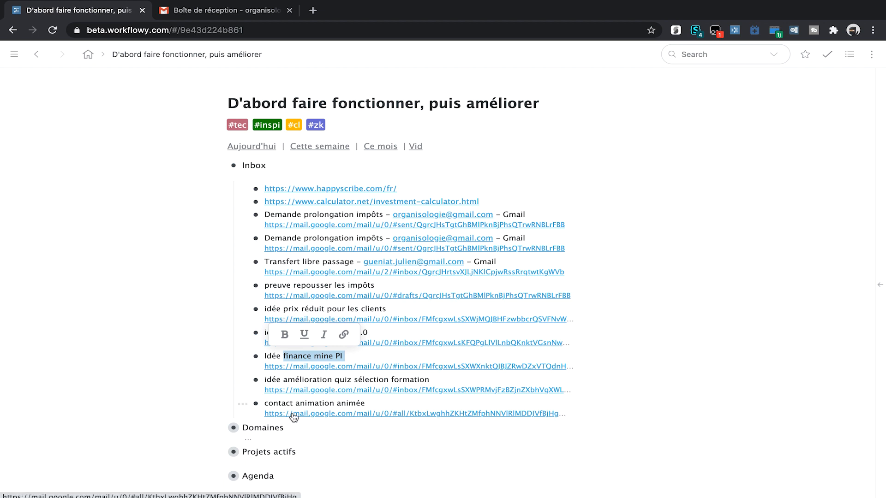
left_click(392, 406)
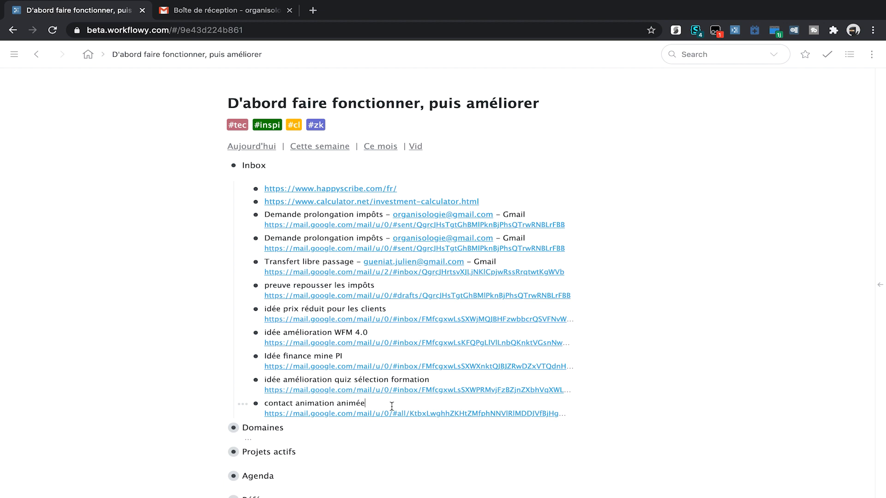
left_click(305, 173)
left_click_drag(295, 236, 286, 398)
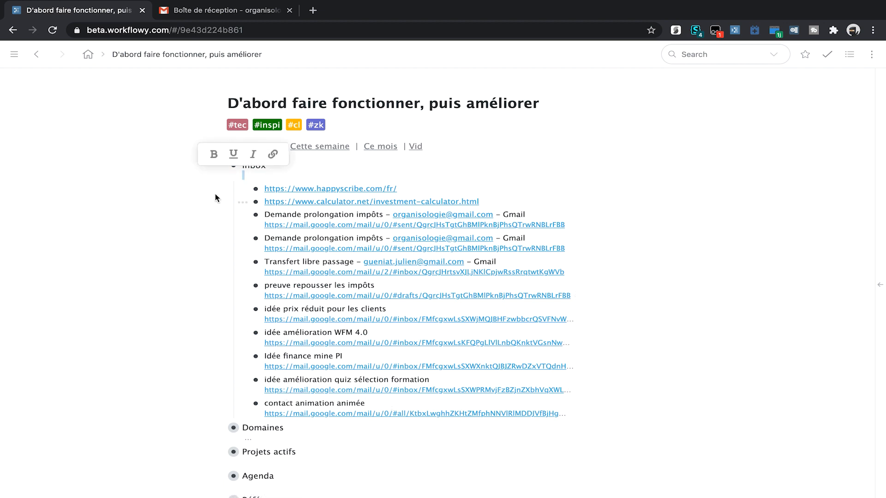
left_click(214, 192)
left_click(220, 165)
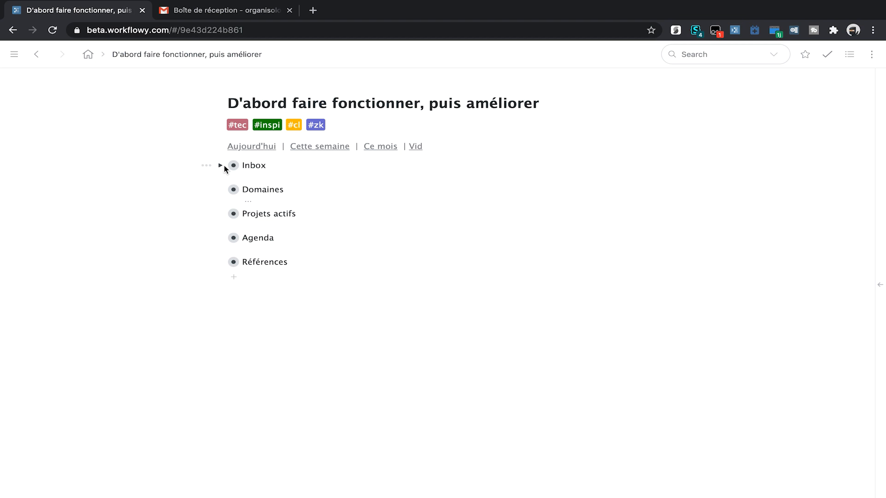
Switch back to Gmail and examine the Avance auto option in the advanced settings.
left_click(223, 15)
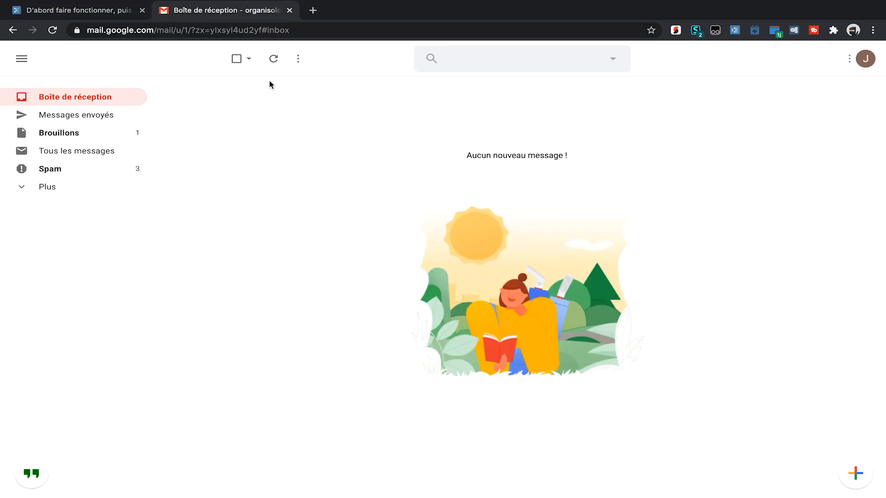
left_click(121, 16)
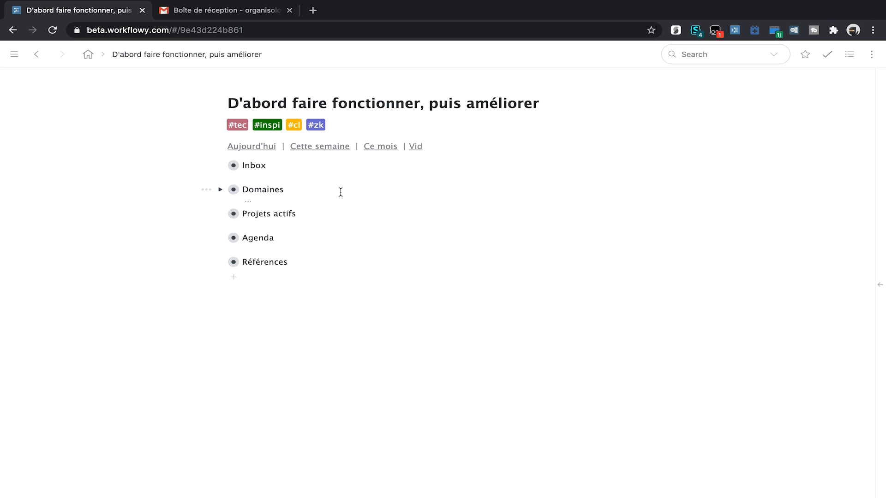
left_click(245, 4)
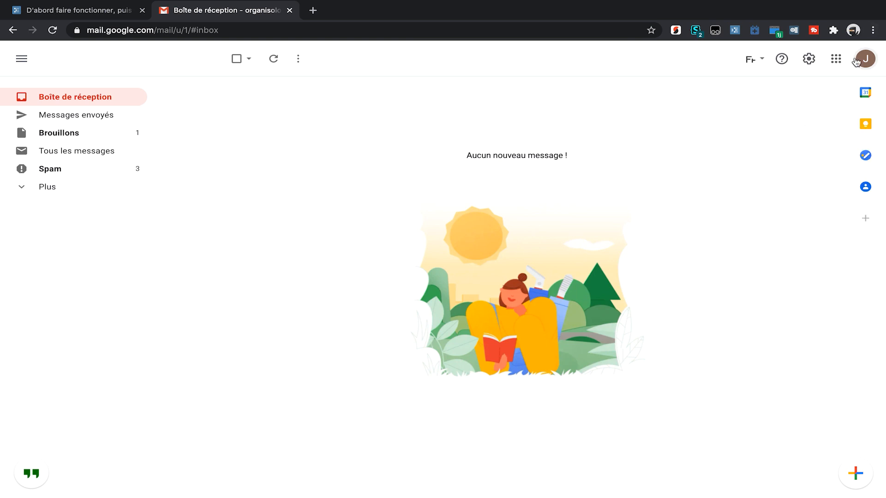
left_click(813, 59)
left_click(767, 121)
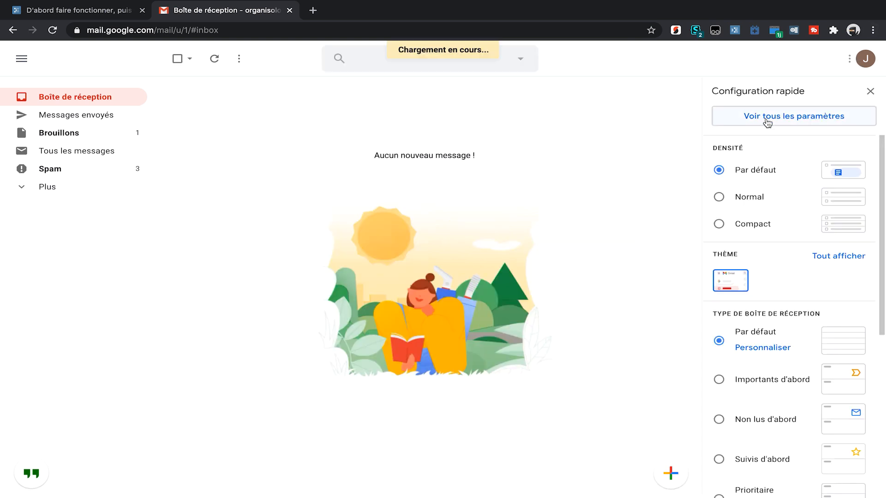
left_click(87, 328)
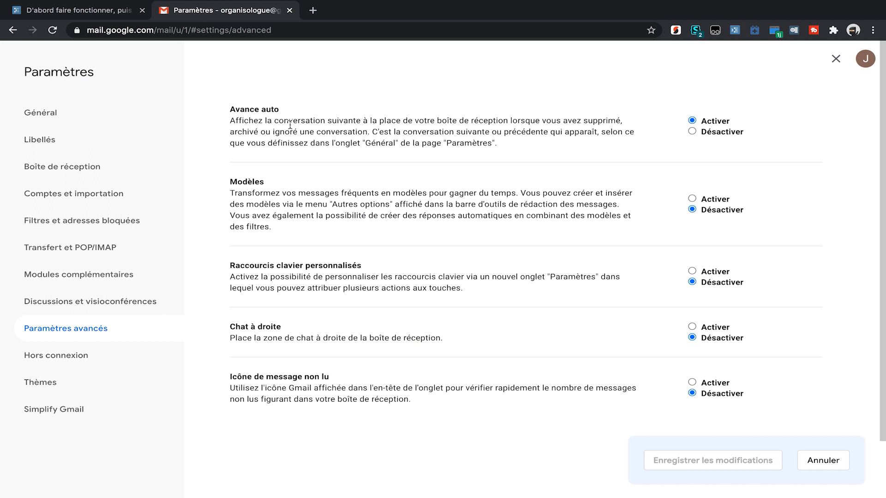
Find the "Envoyer et archiver" setting in the general settings, show that button in replies and save the changes.
left_click(71, 113)
scroll(479, 237, "down", 19)
scroll(480, 237, "down", 8)
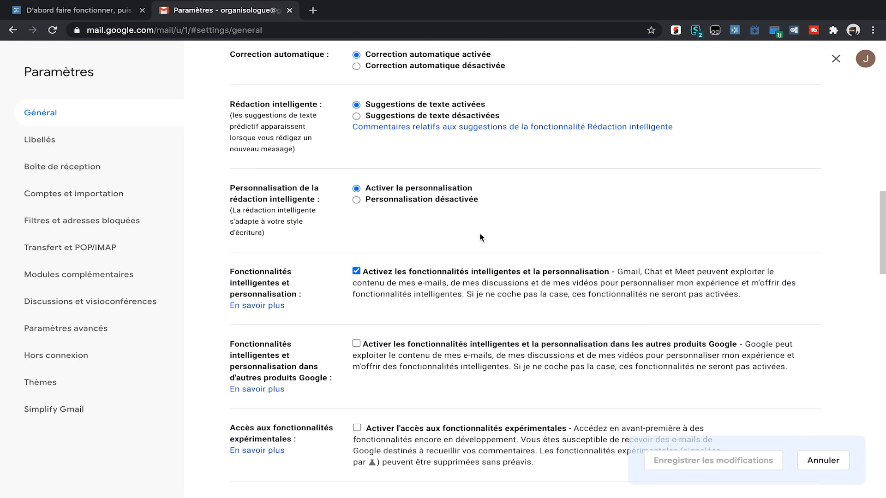
scroll(480, 239, "down", 1)
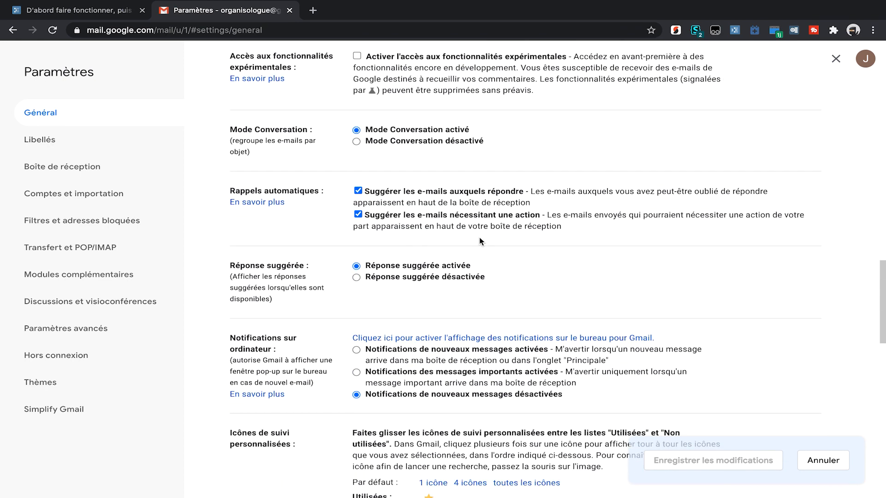
key("ctrl+f")
type("envoyer")
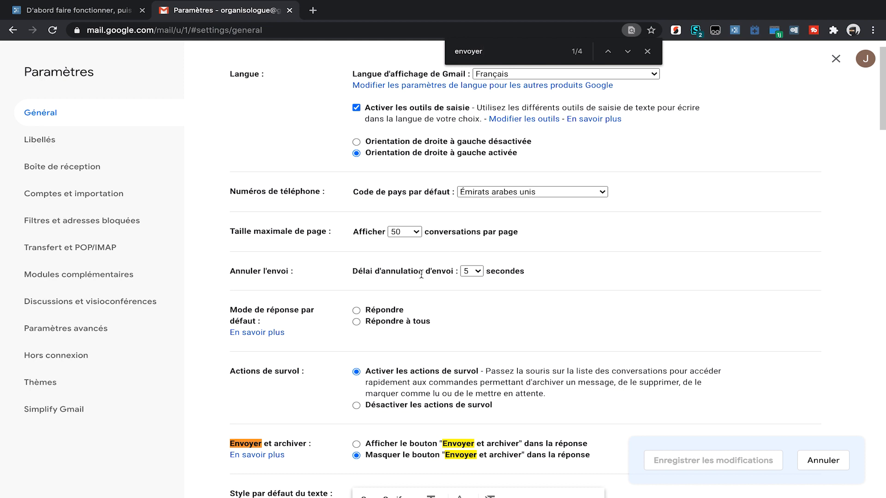
scroll(420, 277, "down", 3)
left_click(379, 315)
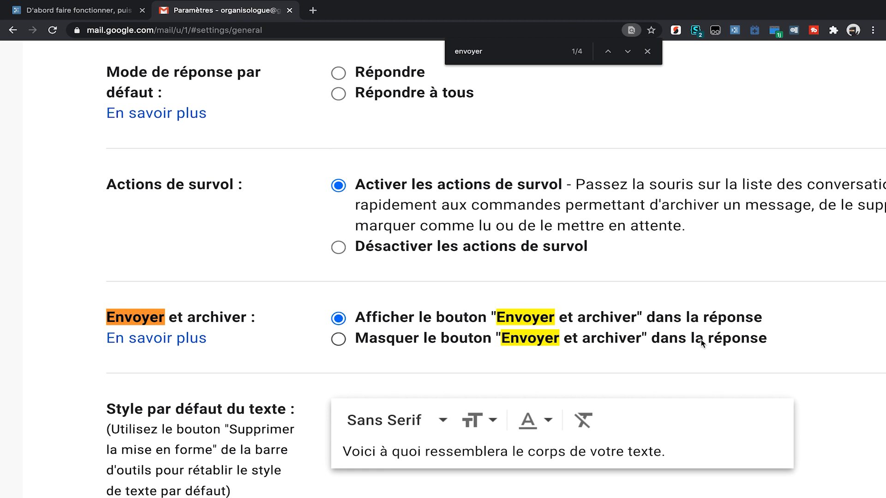
left_click(689, 469)
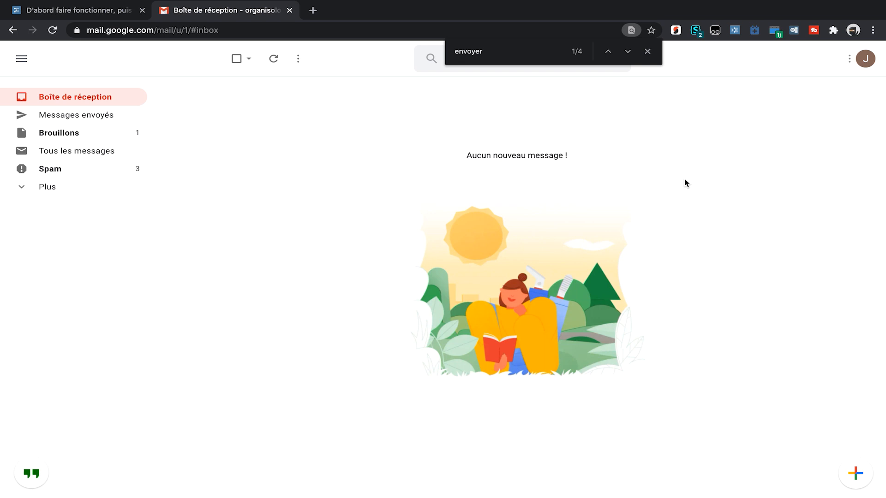
Open the default account from the account list, and open the "Tets 1" message in the original account's inbox.
left_click(865, 59)
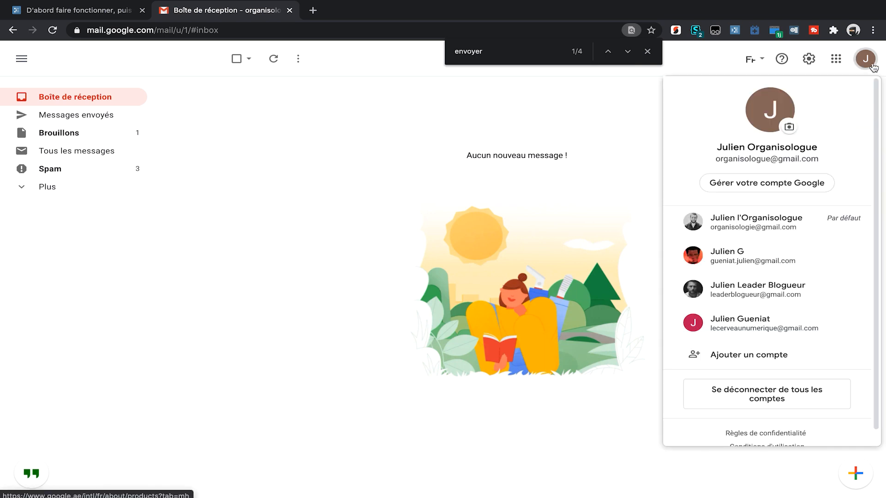
left_click(736, 239)
left_click(317, 105)
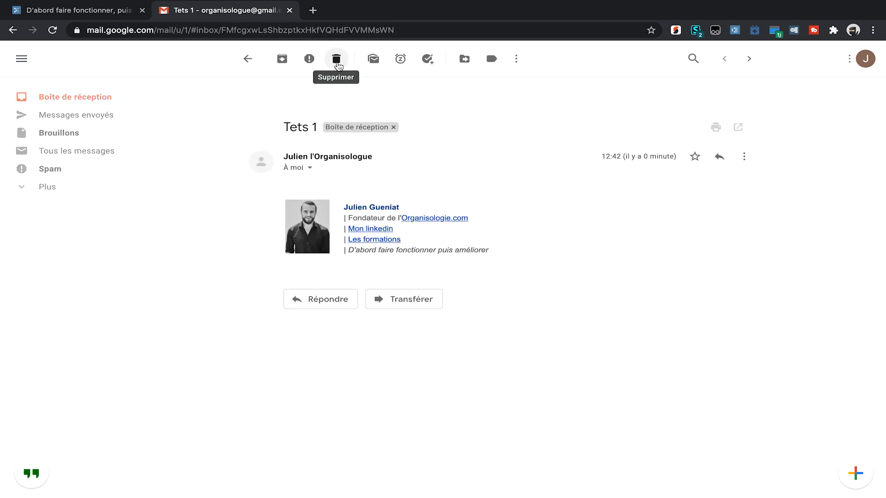
scroll(283, 64, "up", 5)
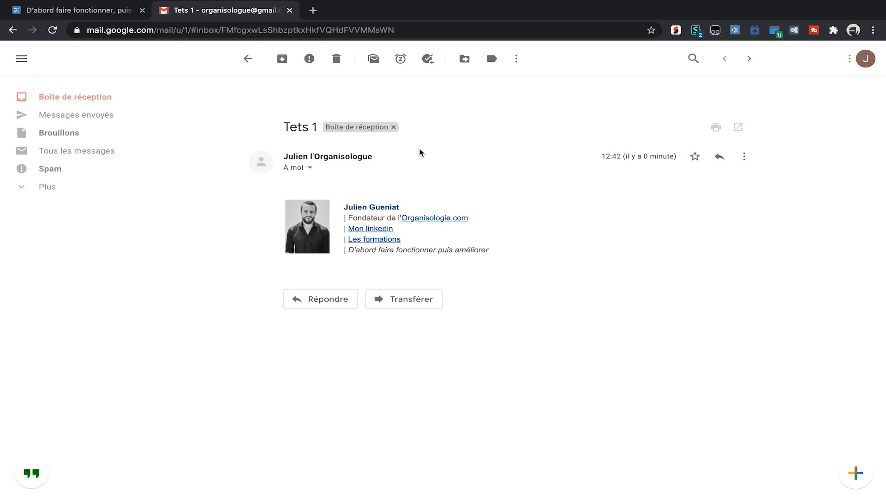
Clip the "Tets 1" message to WorkFlowy with the title "17.02.2021 Finaliser stragégie Cerveau numérique".
key("alt+w")
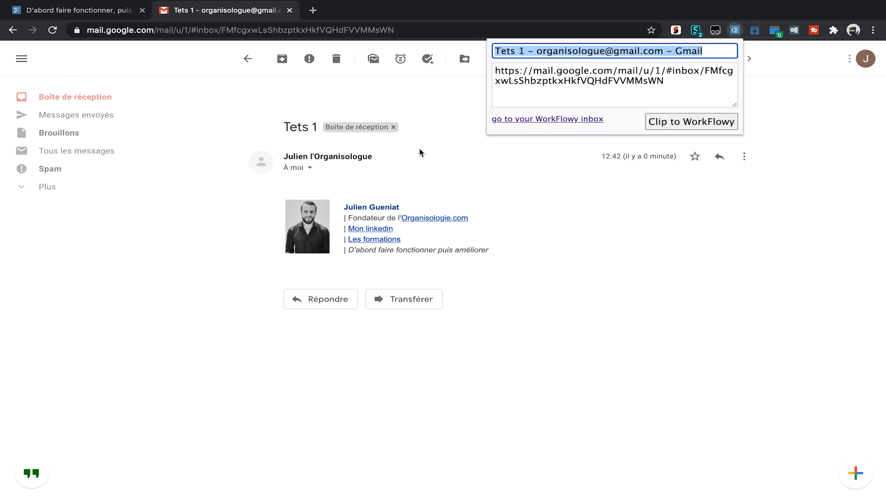
type("17.02.")
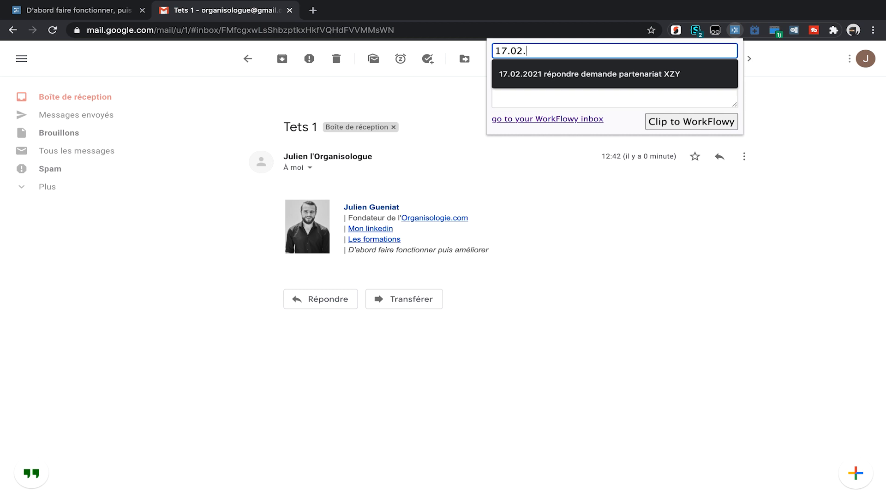
type("2021 Finaliser s")
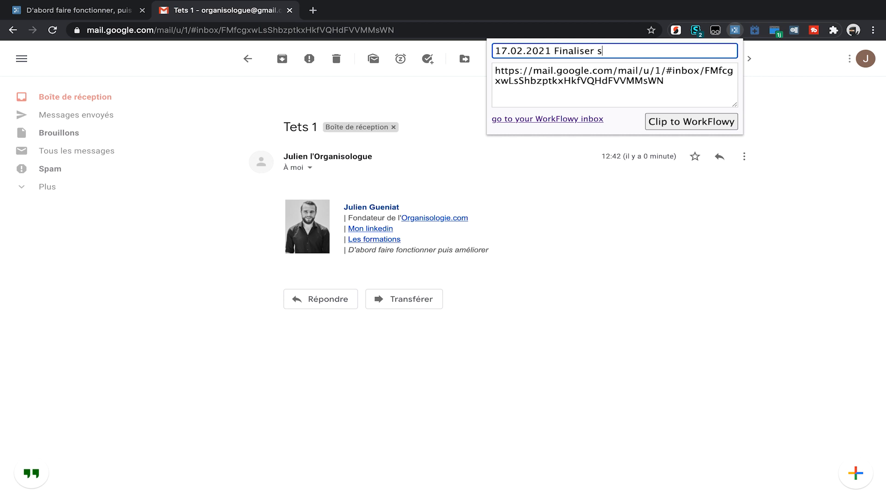
type("tragégie Cerveau nU")
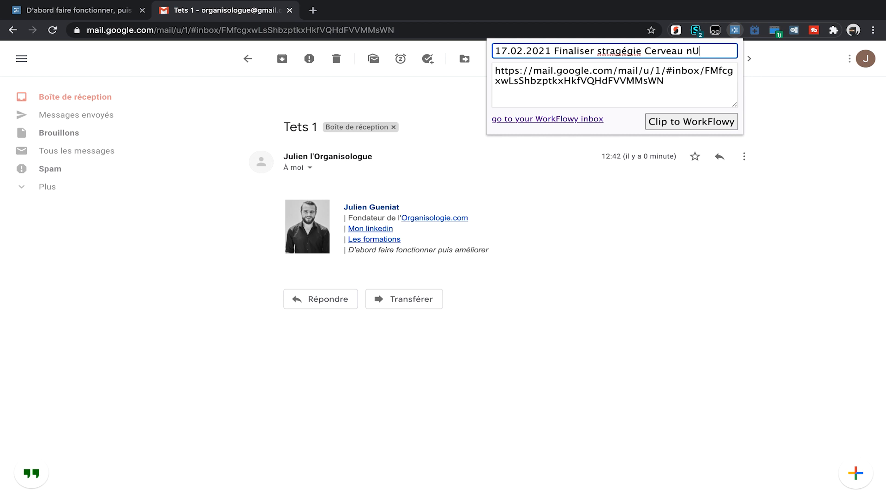
key("BackSpace")
type("umérique")
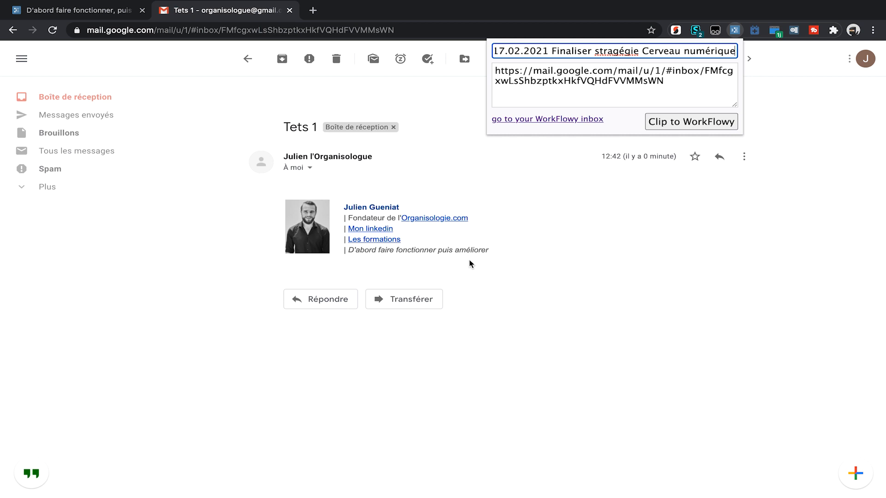
left_click(680, 127)
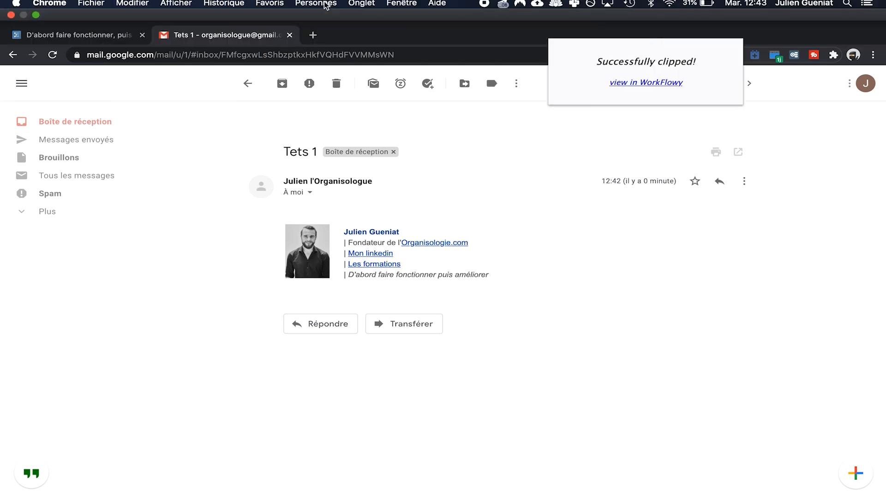
In WorkFlowy's Inbox, remove "17.02.2021 répondre demande partenariat XZY", highlight the clipped "Finaliser stragégie Cerveau numérique" item and return to the home list.
left_click(91, 36)
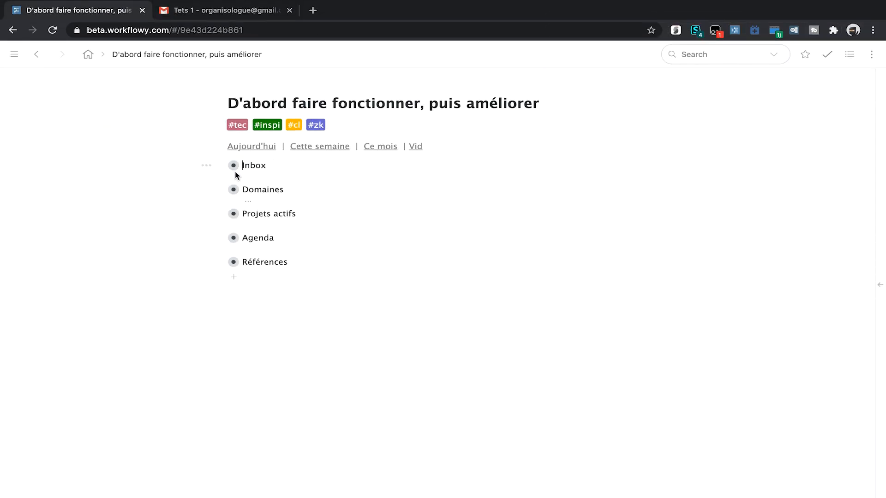
left_click(234, 166)
scroll(326, 257, "down", 2)
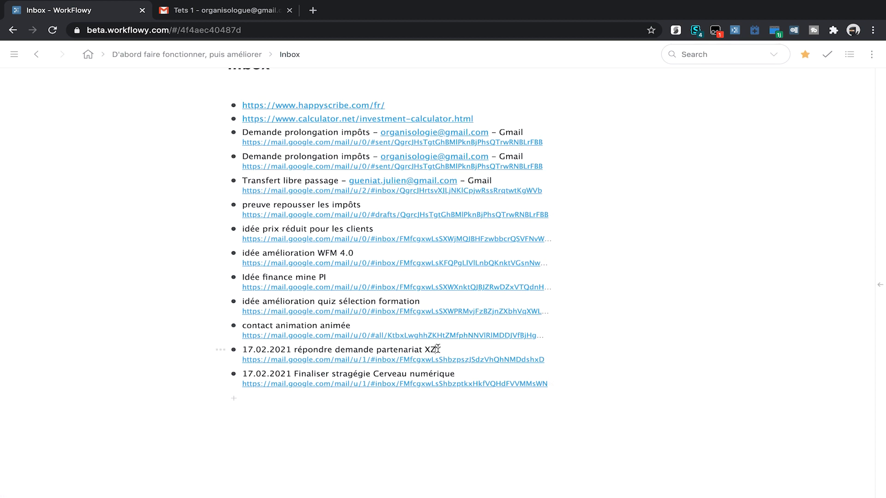
scroll(438, 349, "up", 1)
left_click_drag(456, 374, 272, 392)
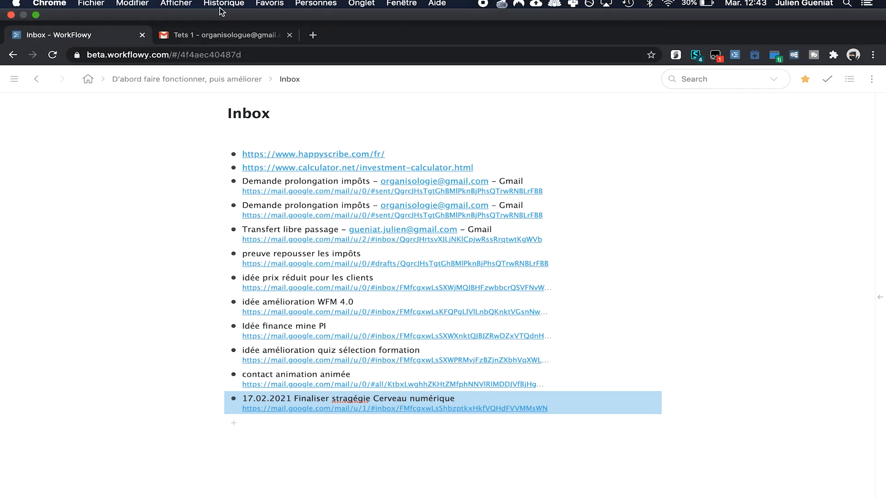
left_click(89, 80)
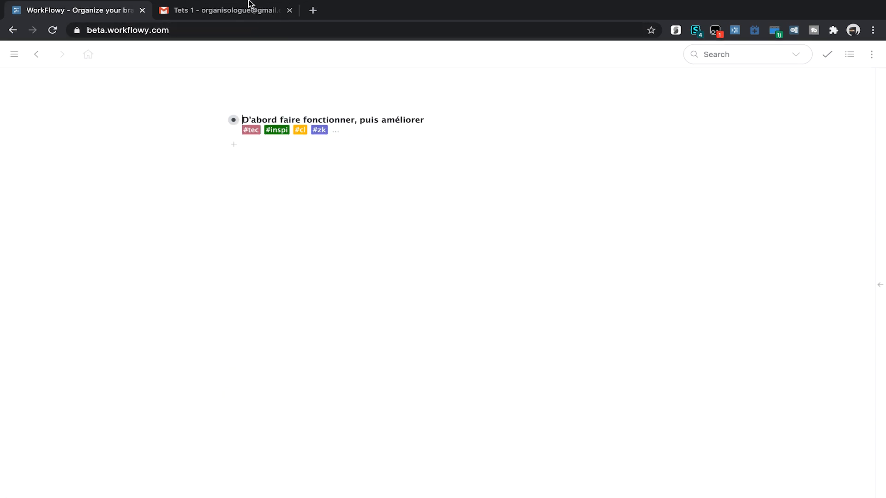
Switch back to Gmail, reply to "Tets 1" with "Ok pour moi tu peux y aller ainsi. Merci." on two lines, and send and archive it.
left_click(238, 15)
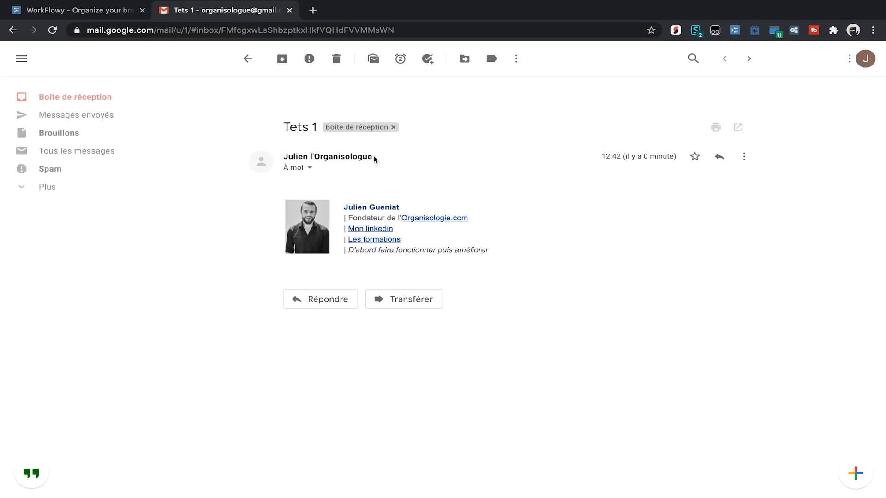
left_click(317, 299)
type("Ok pour moi tu peux y aller ainsi.")
key("Return")
type("Merci.")
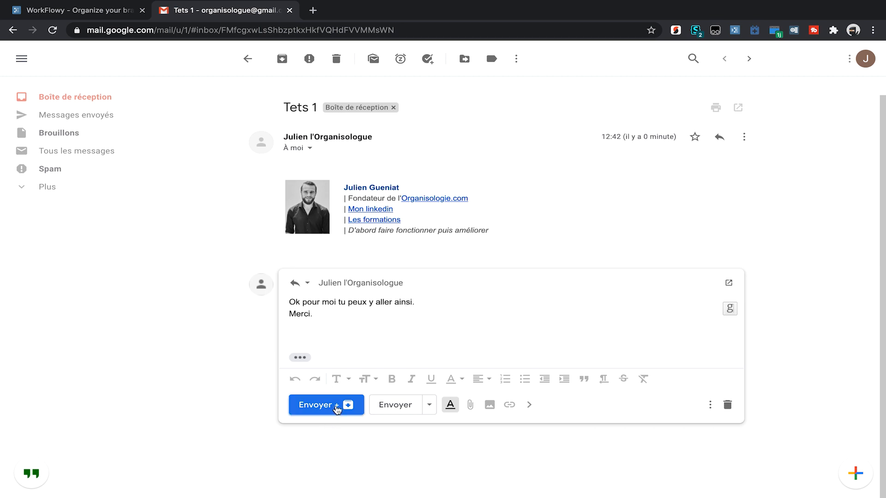
left_click(338, 407)
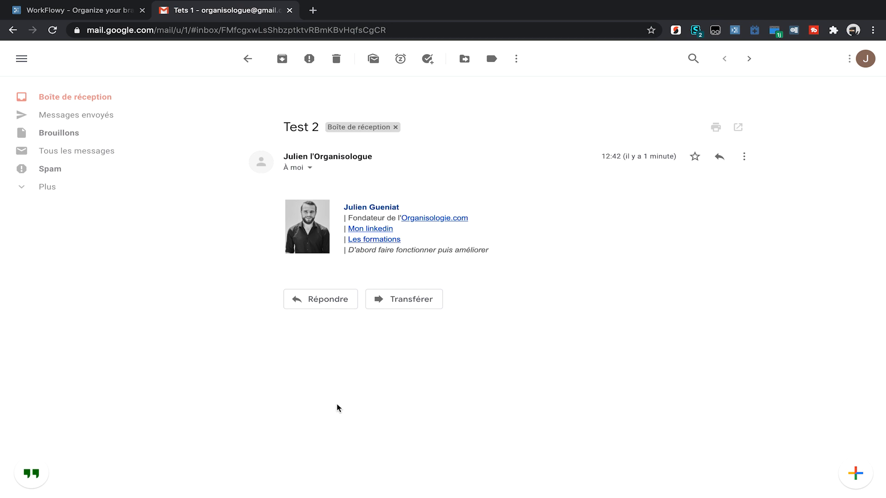
Reply to the "Test 2" message with "ok pour moi.", sending the reply and archiving the conversation together.
left_click_drag(318, 127, 287, 127)
left_click(322, 299)
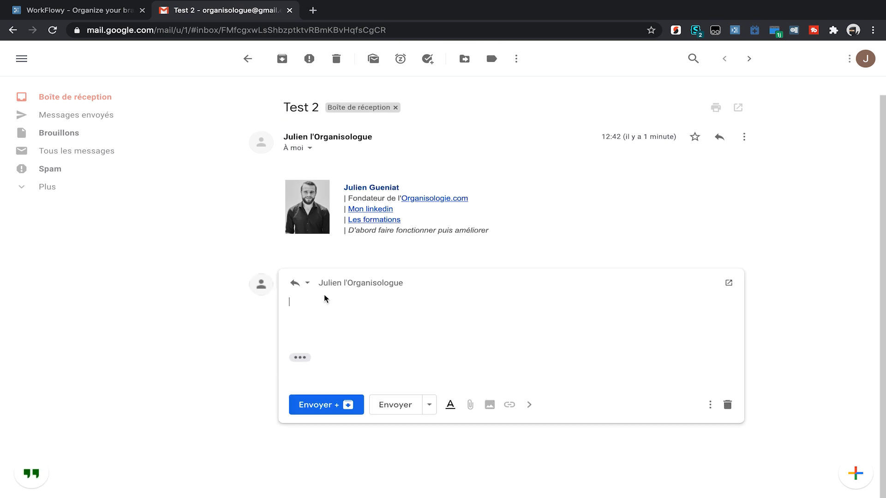
type("ok pour moi.")
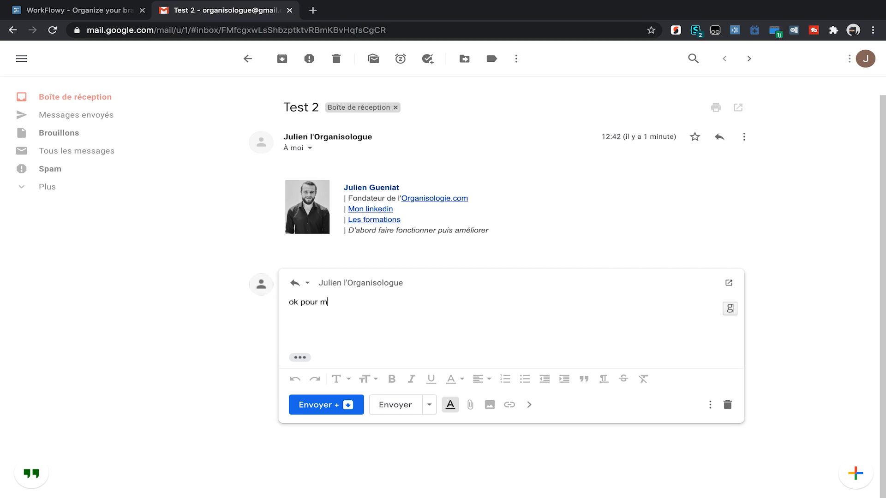
left_click_drag(282, 107, 324, 113)
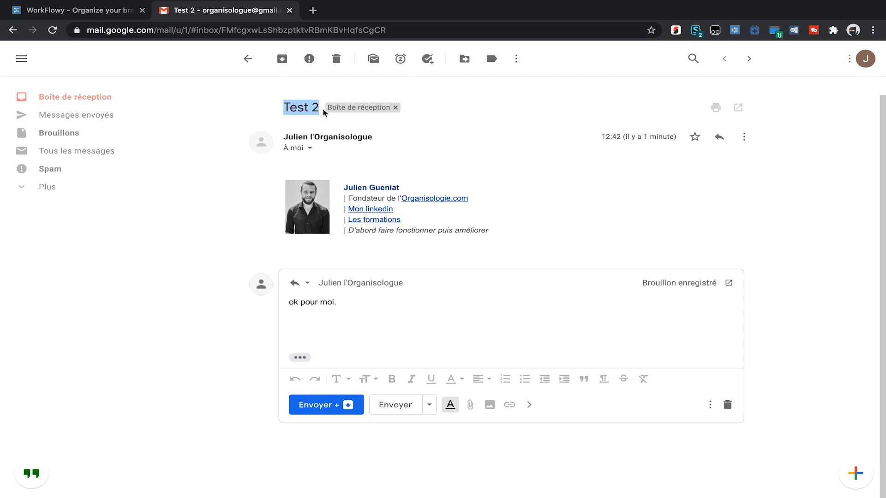
left_click(329, 406)
Highlight the "Test 3" subject, go back to the inbox to check the remaining messages and reopen "Test 3".
left_click_drag(283, 130, 319, 131)
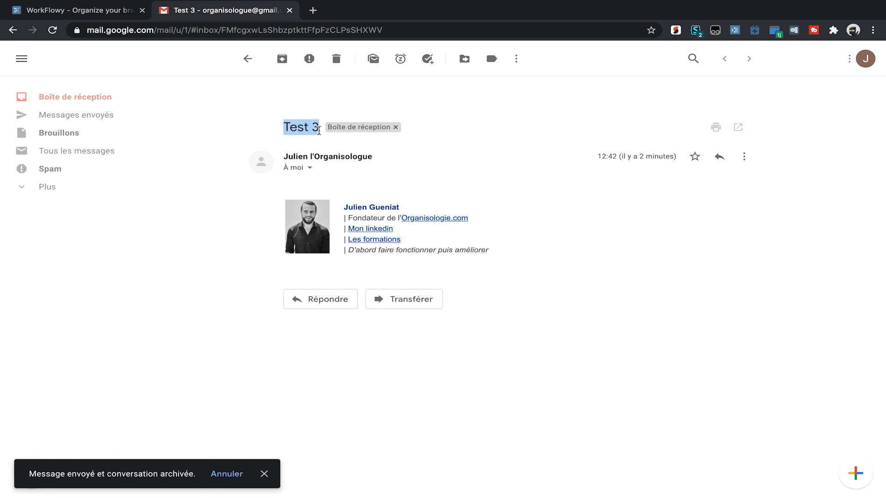
left_click(92, 96)
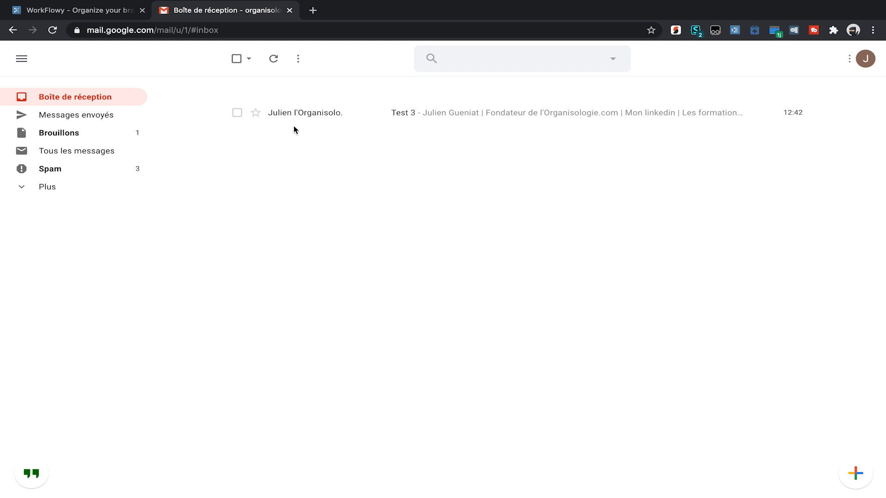
left_click(334, 113)
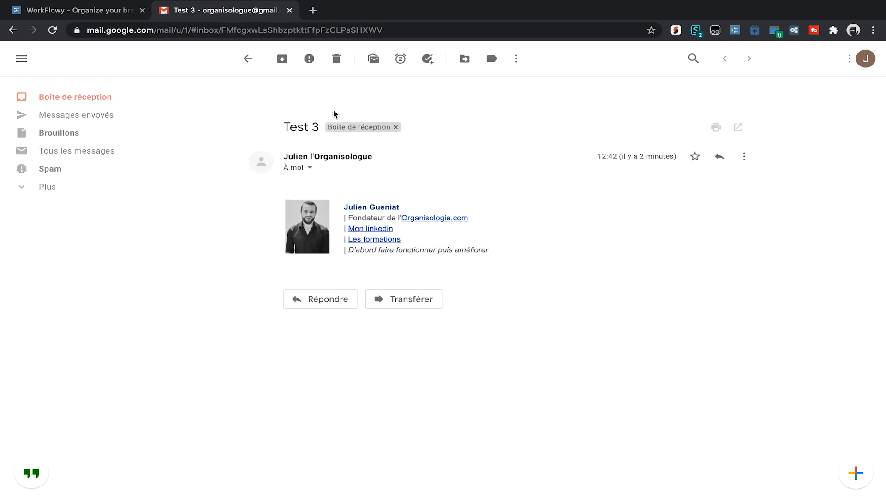